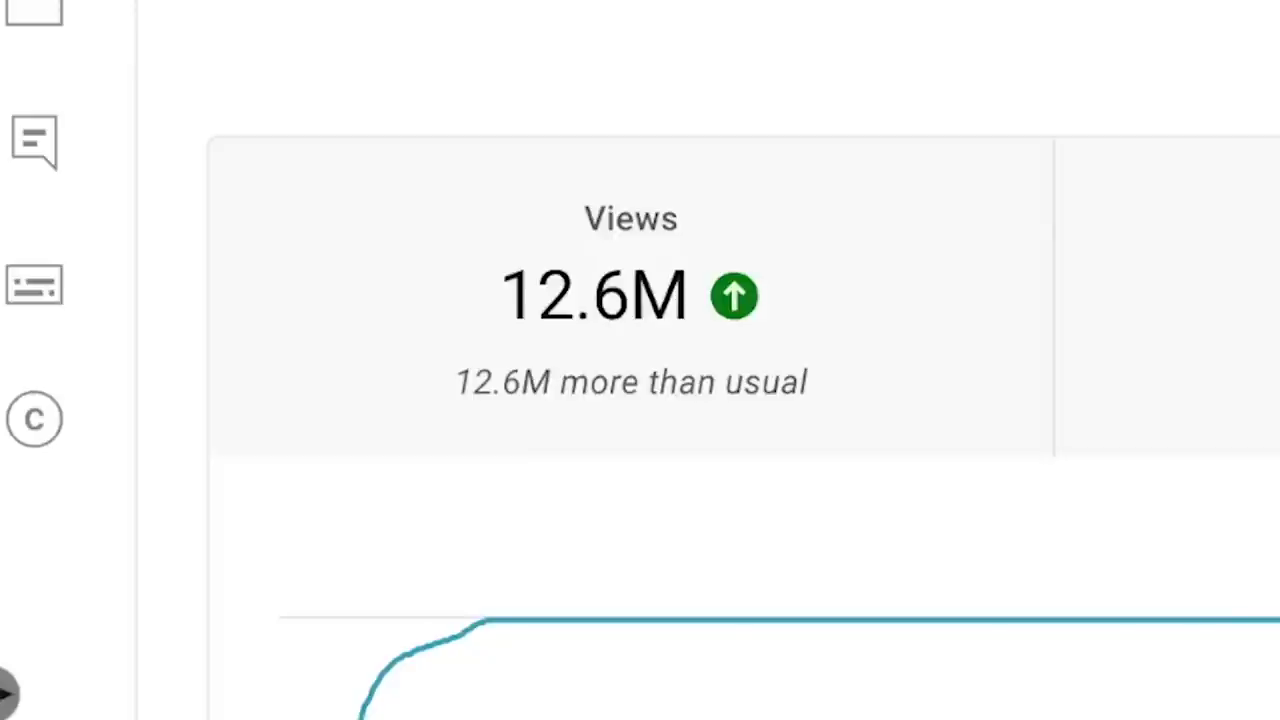
# Step: Show the chart for the 12.6M views from the Analytics overview's Views card
pyautogui.click(941, 271)
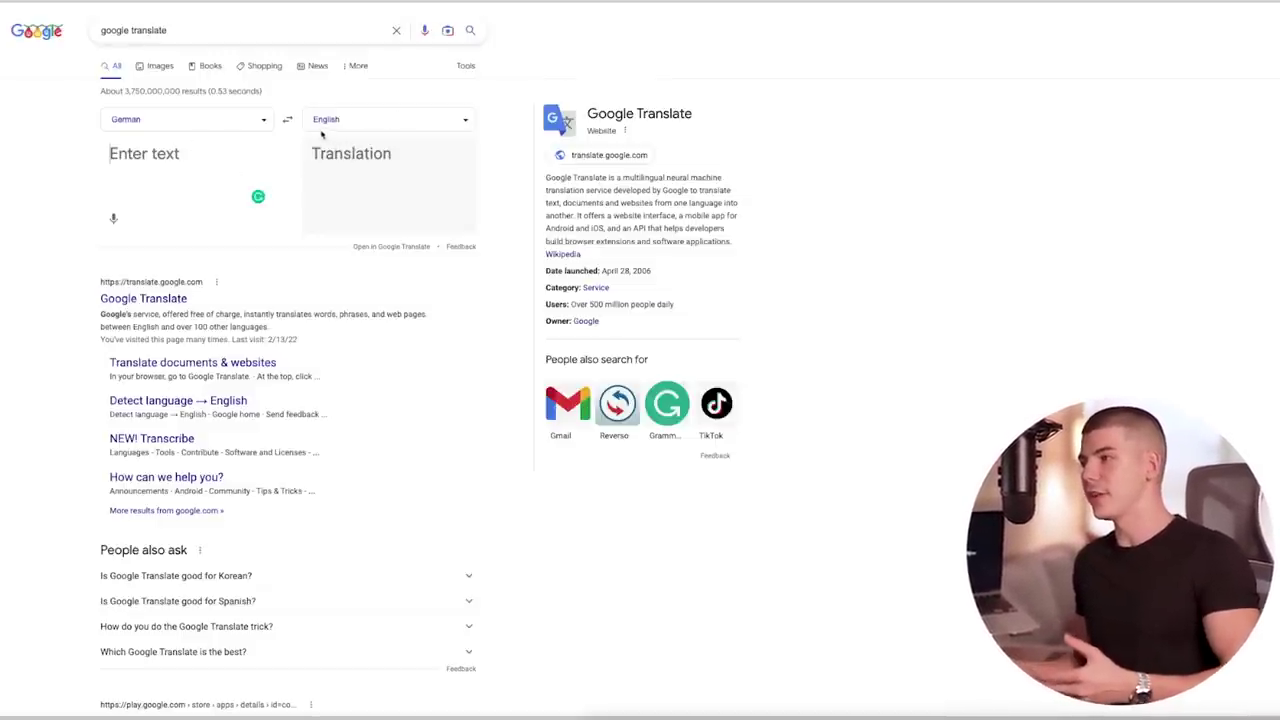
# Step: Translate 'Hello', then 'Good morning', from English into German ('Guten Morgen')
pyautogui.click(289, 120)
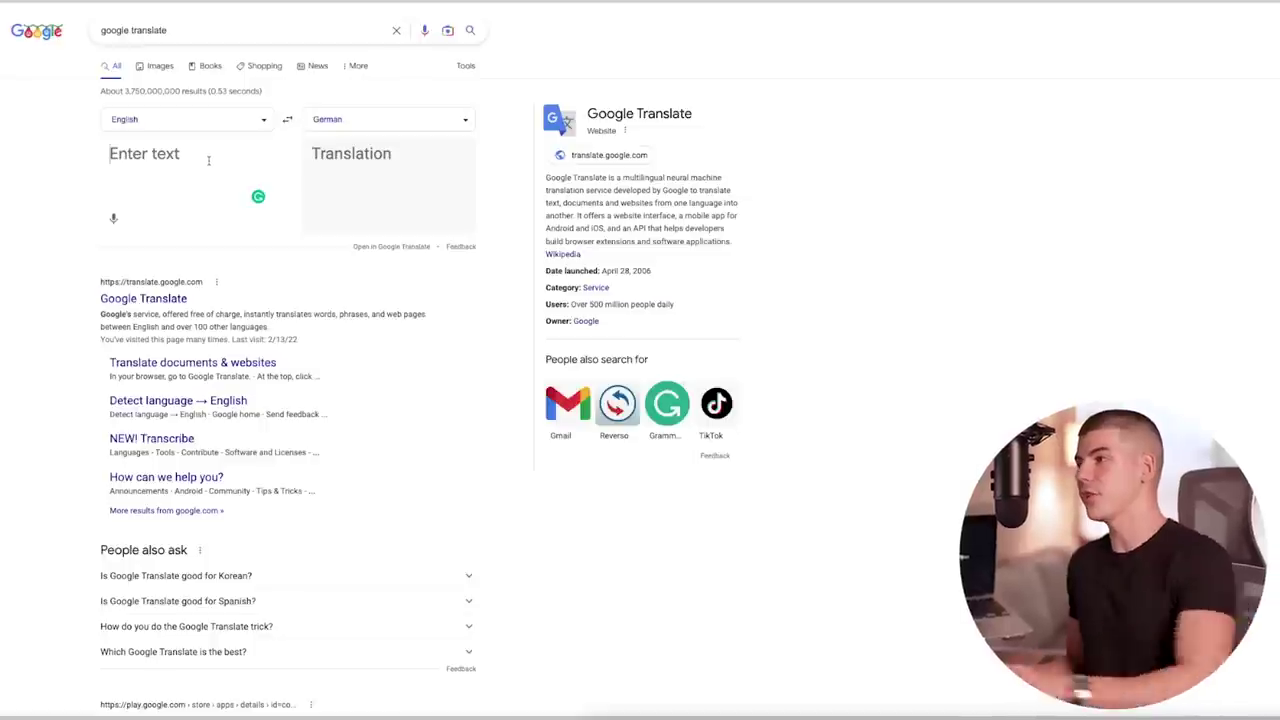
pyautogui.write('Hello')
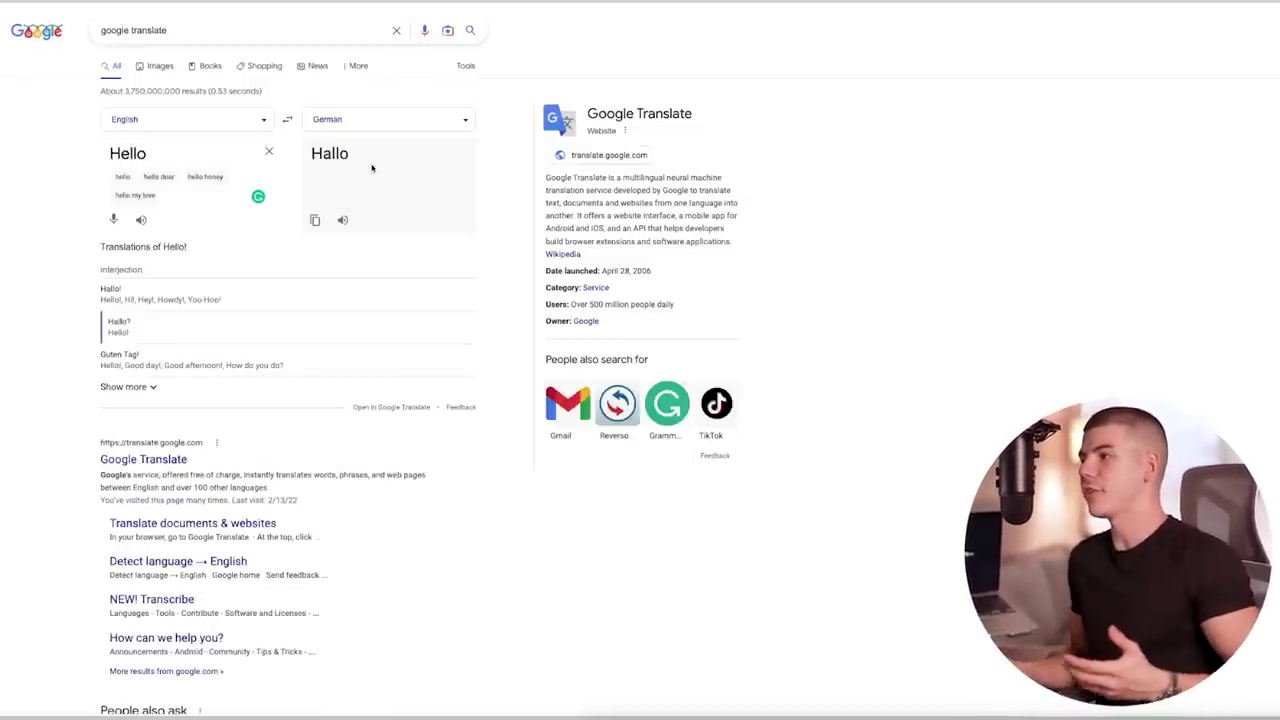
pyautogui.doubleClick(182, 157)
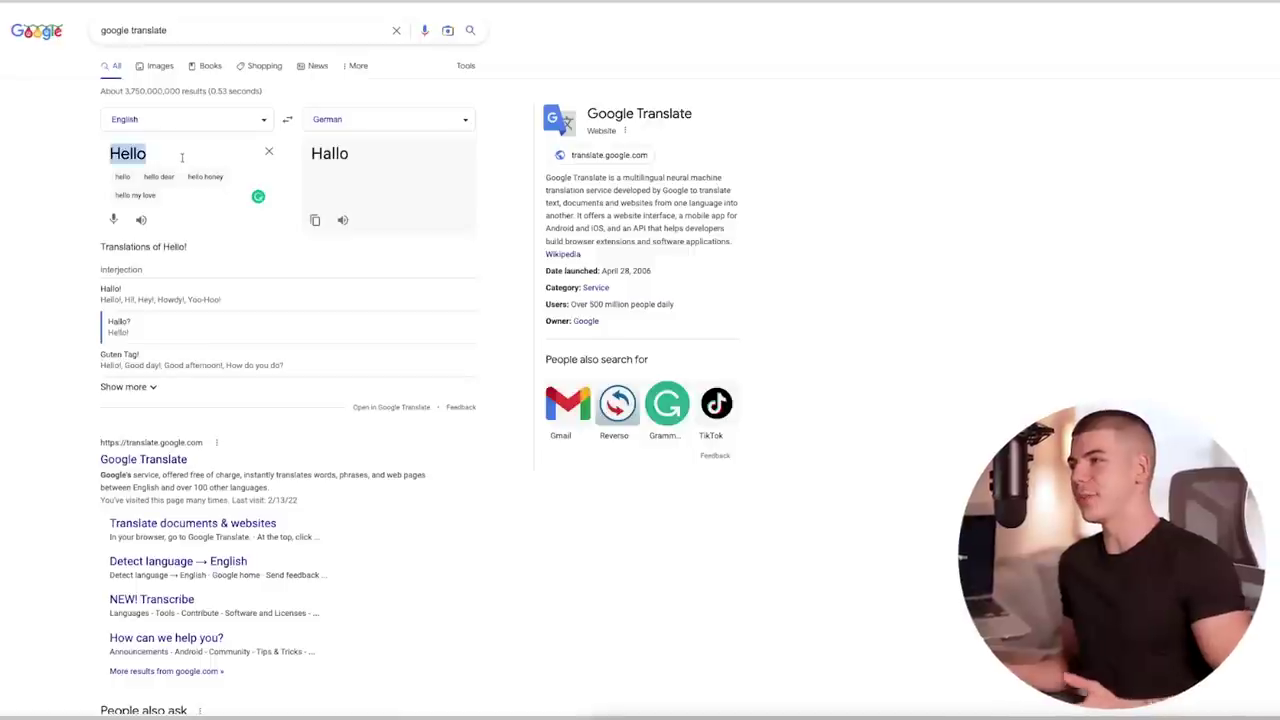
pyautogui.write('Good morning')
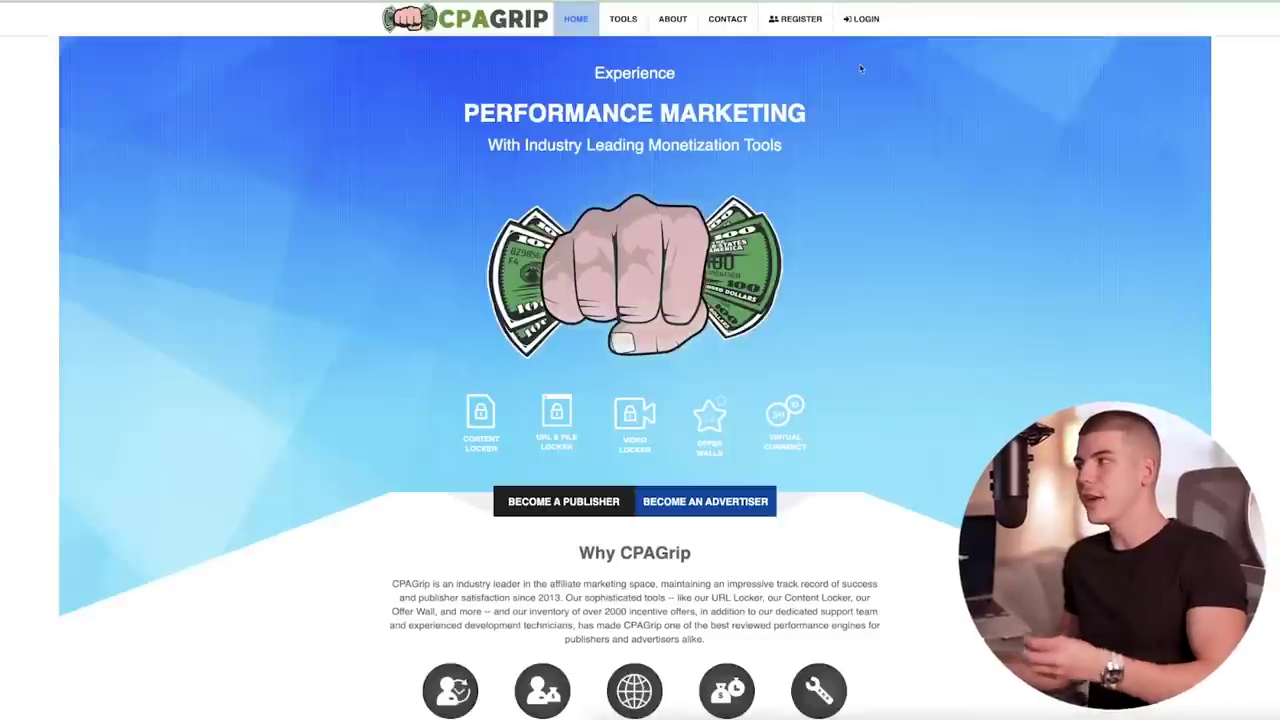
# Step: Sign in to the CPAGrip publisher dashboard
pyautogui.click(876, 33)
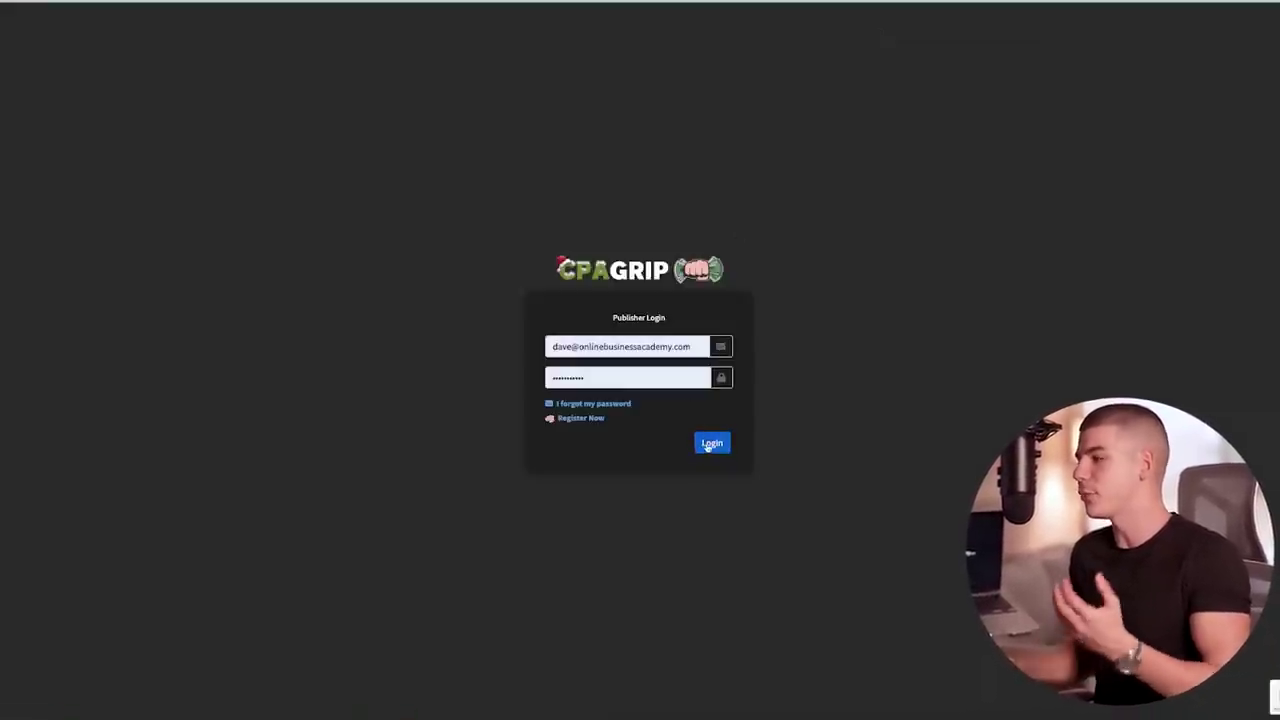
pyautogui.click(711, 443)
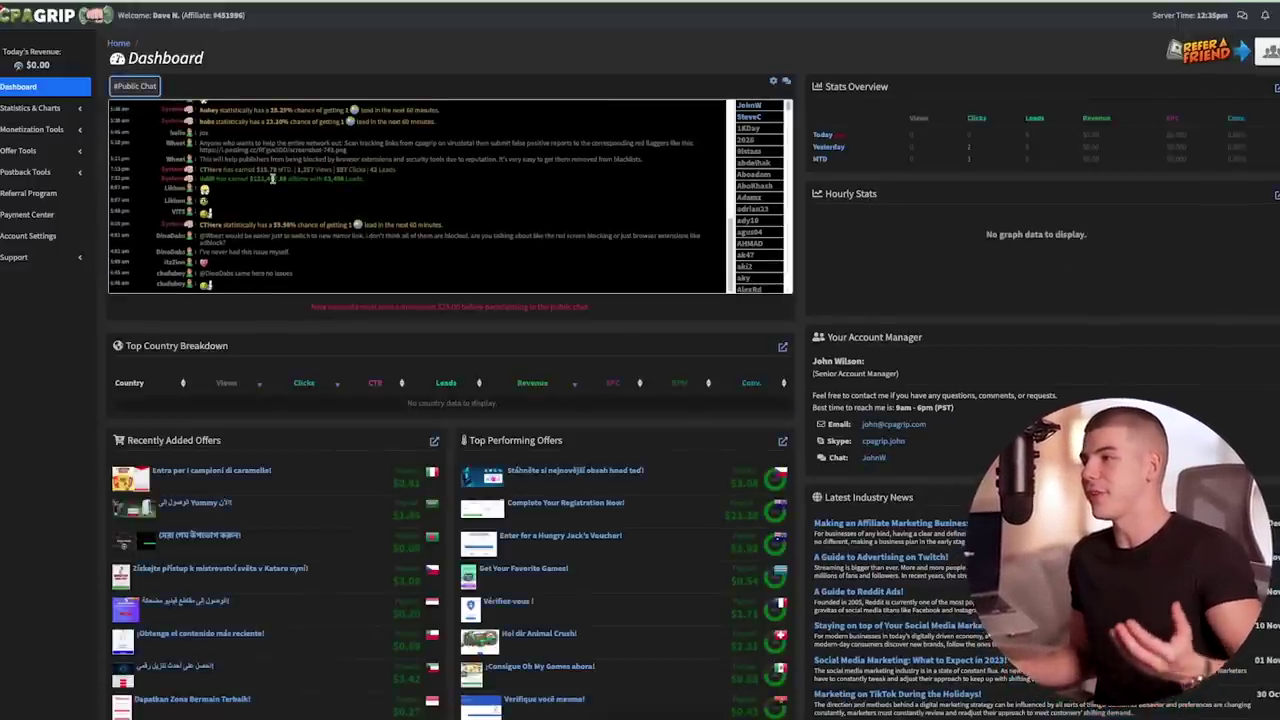
pyautogui.hotkey('ctrl', '-')
pyautogui.hotkey('ctrl', '-')
pyautogui.hotkey('ctrl', '+')
pyautogui.hotkey('ctrl', '+')
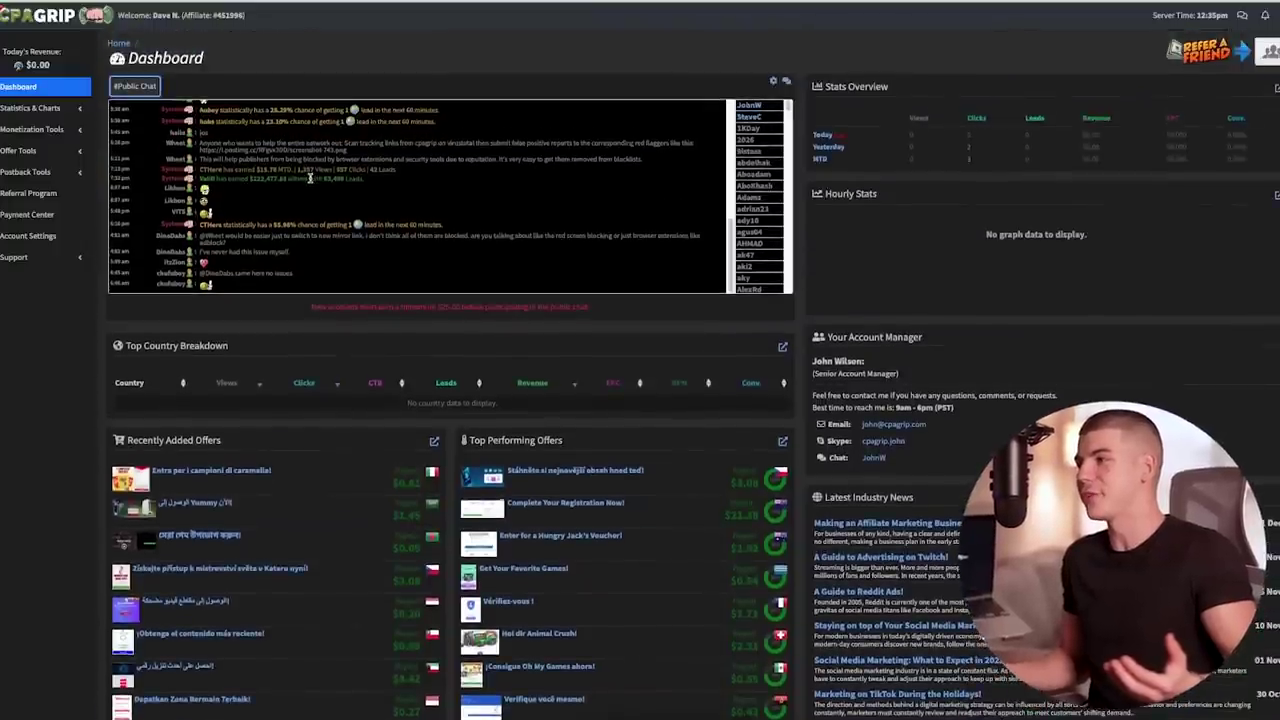
pyautogui.scroll(2, 249, 158)
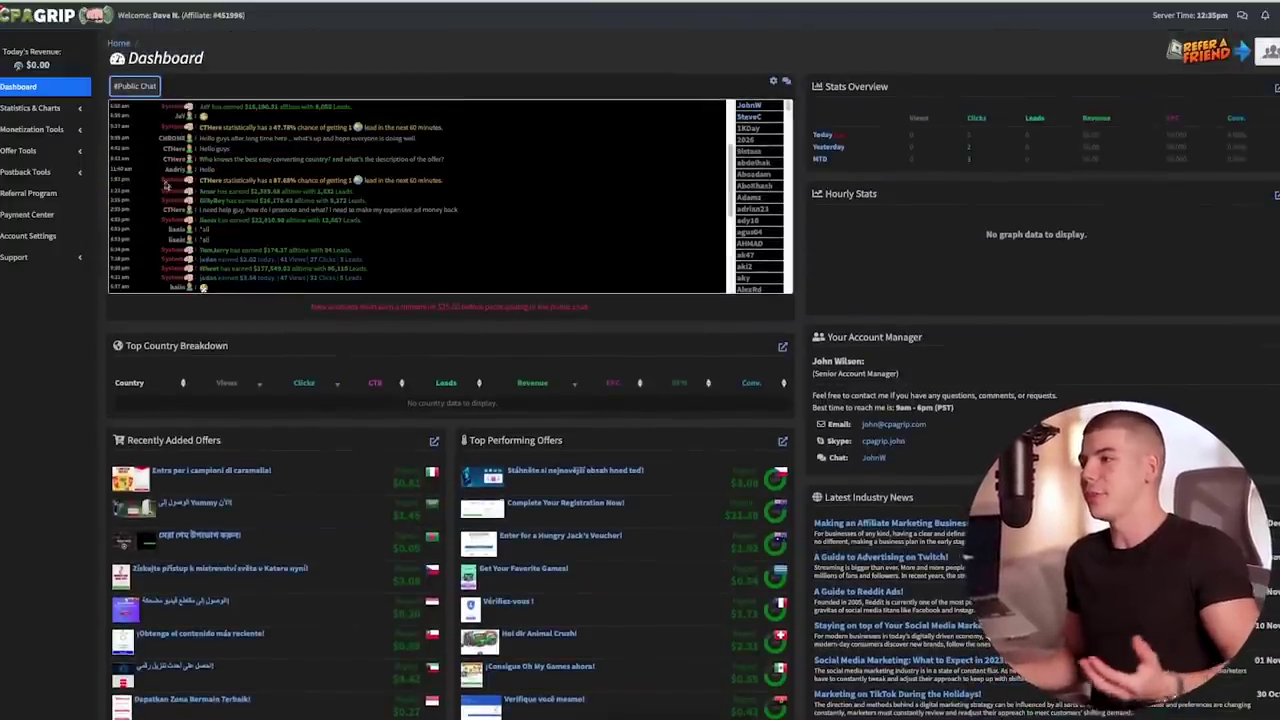
# Step: Show My Offers filtered to the country DE | Germany
pyautogui.click(72, 152)
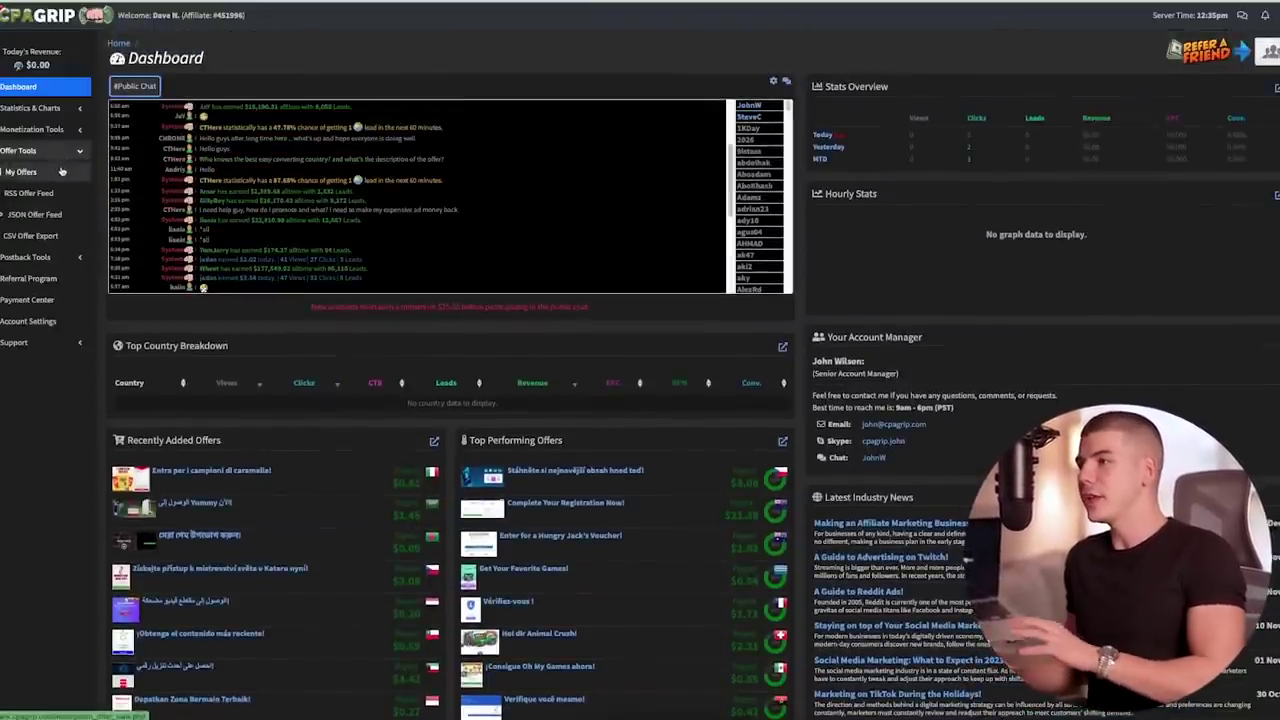
pyautogui.click(58, 174)
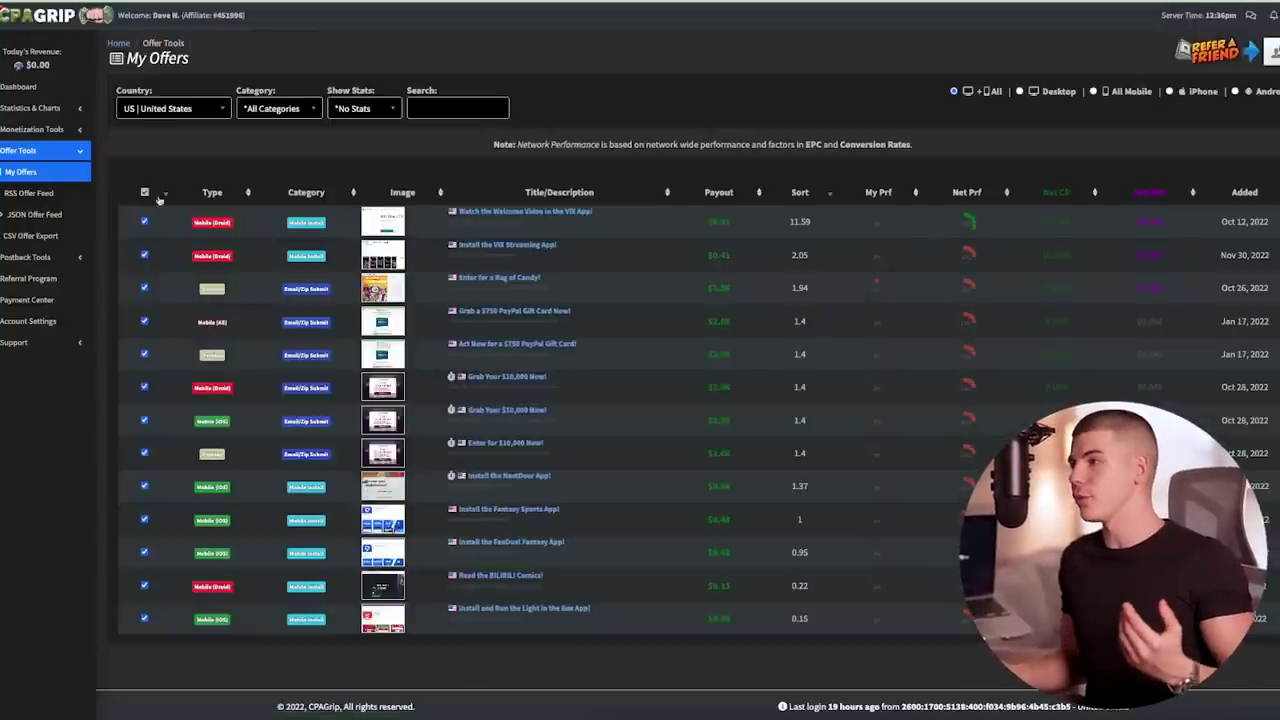
pyautogui.click(172, 110)
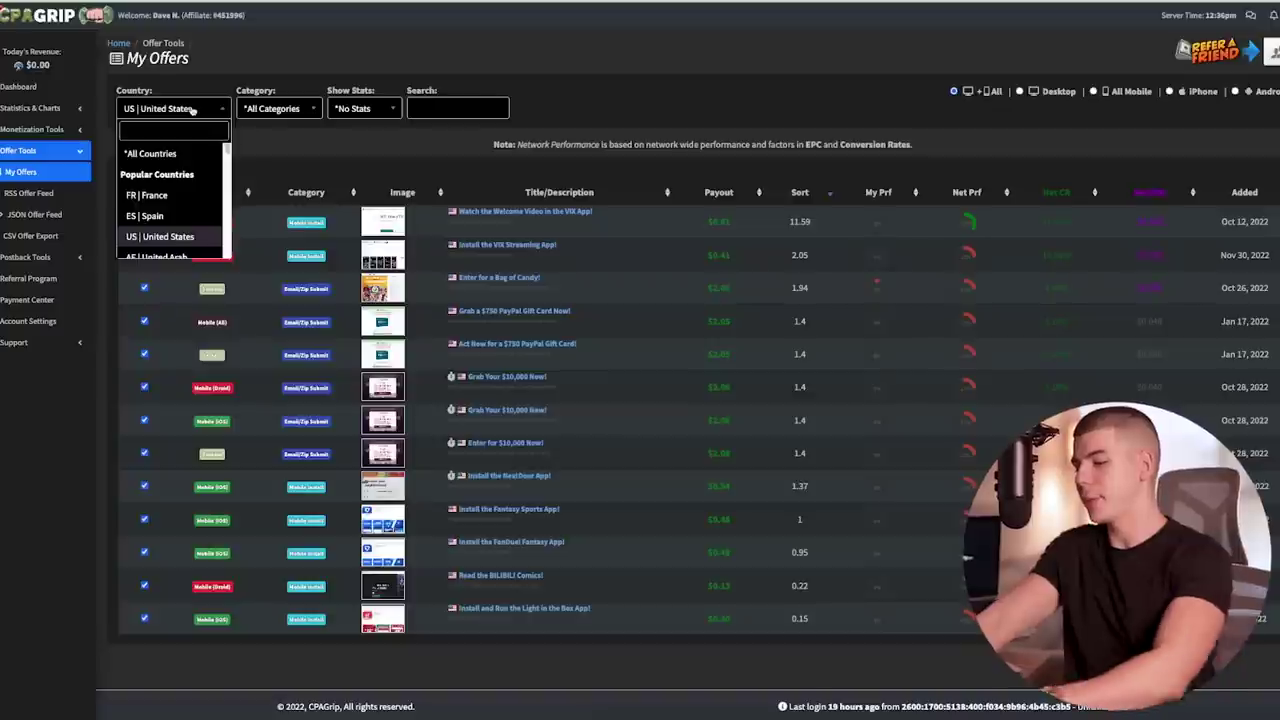
pyautogui.write('germ')
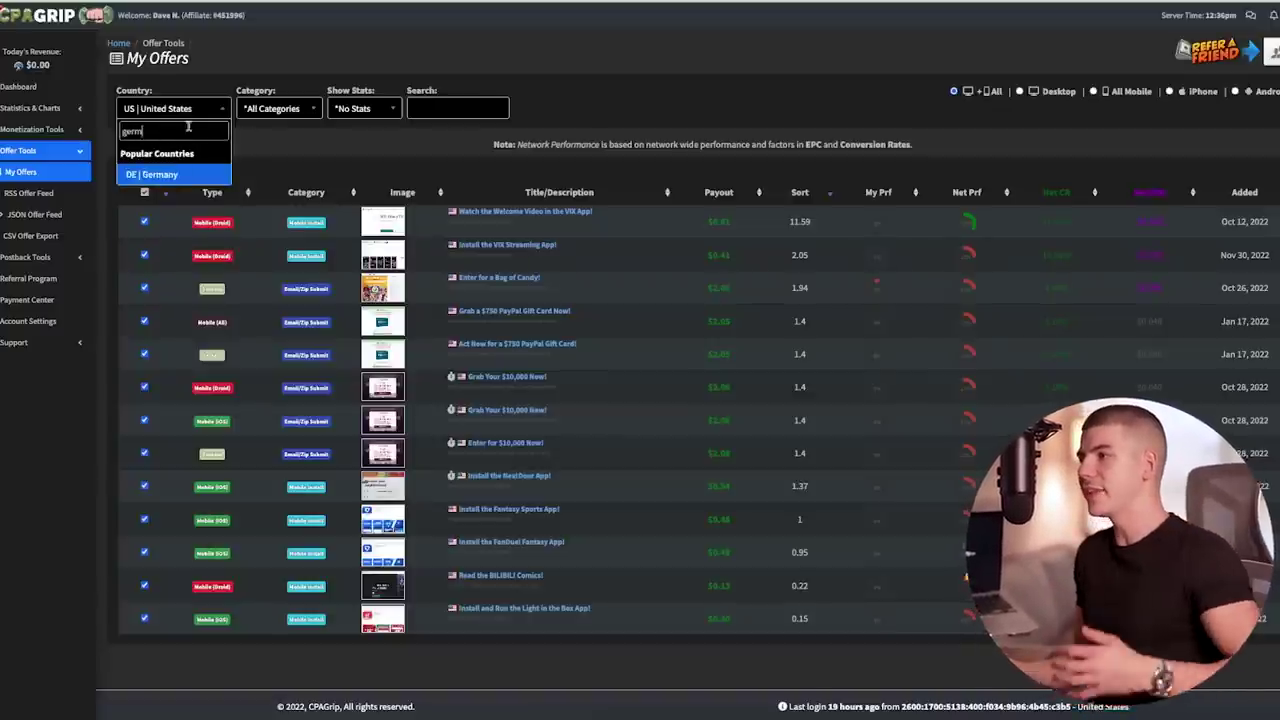
pyautogui.click(203, 178)
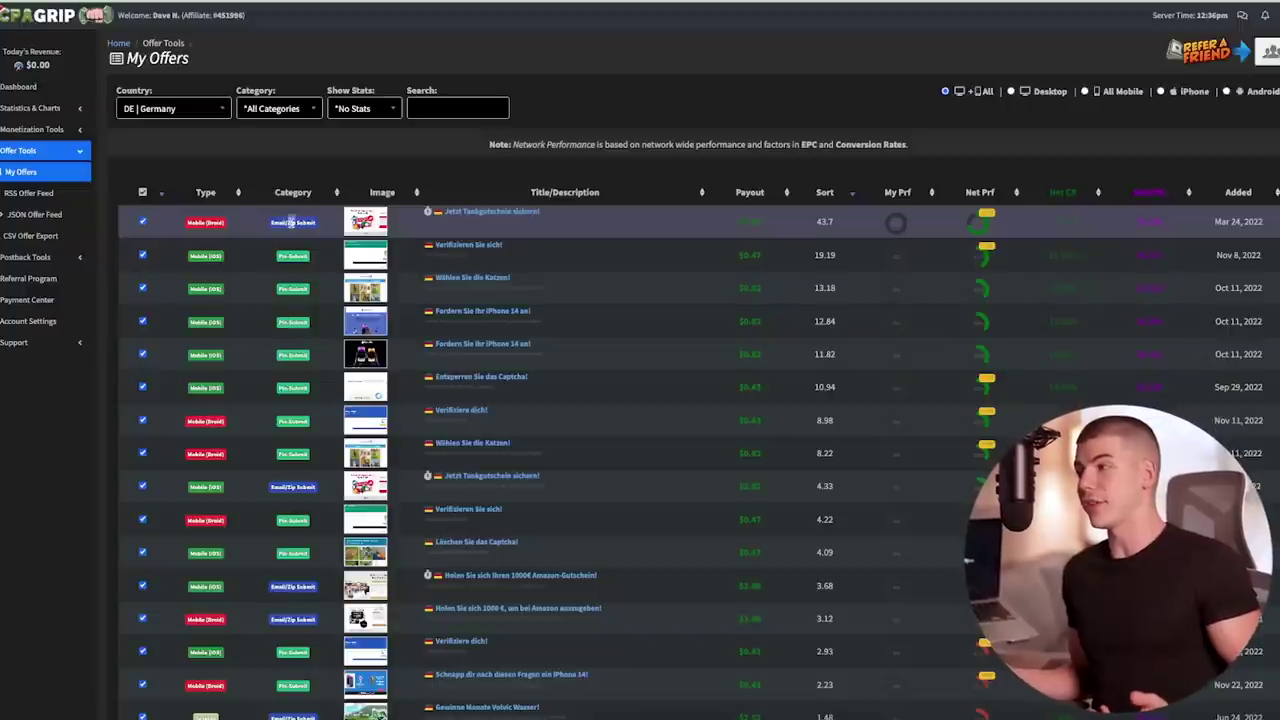
# Step: Open the 'Jetzt Tankgutschein sichern!' offer details and copy its title
pyautogui.click(498, 212)
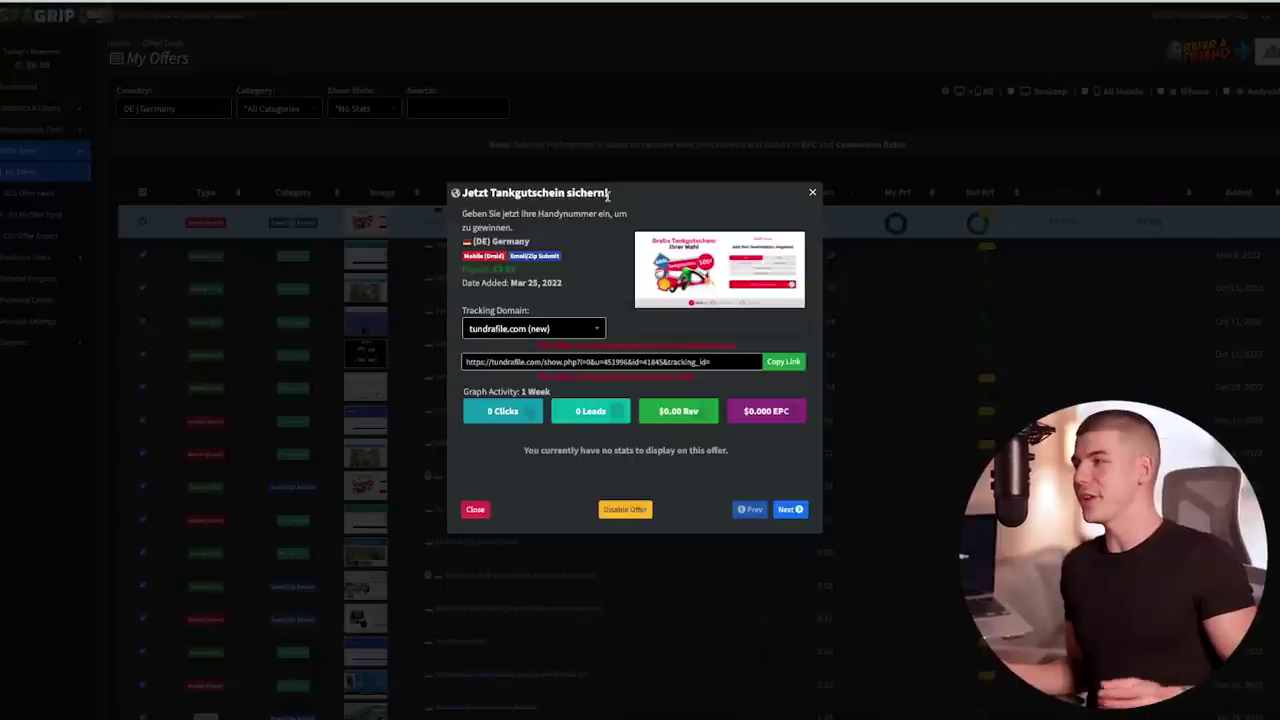
pyautogui.moveTo(608, 192); pyautogui.dragTo(468, 196)
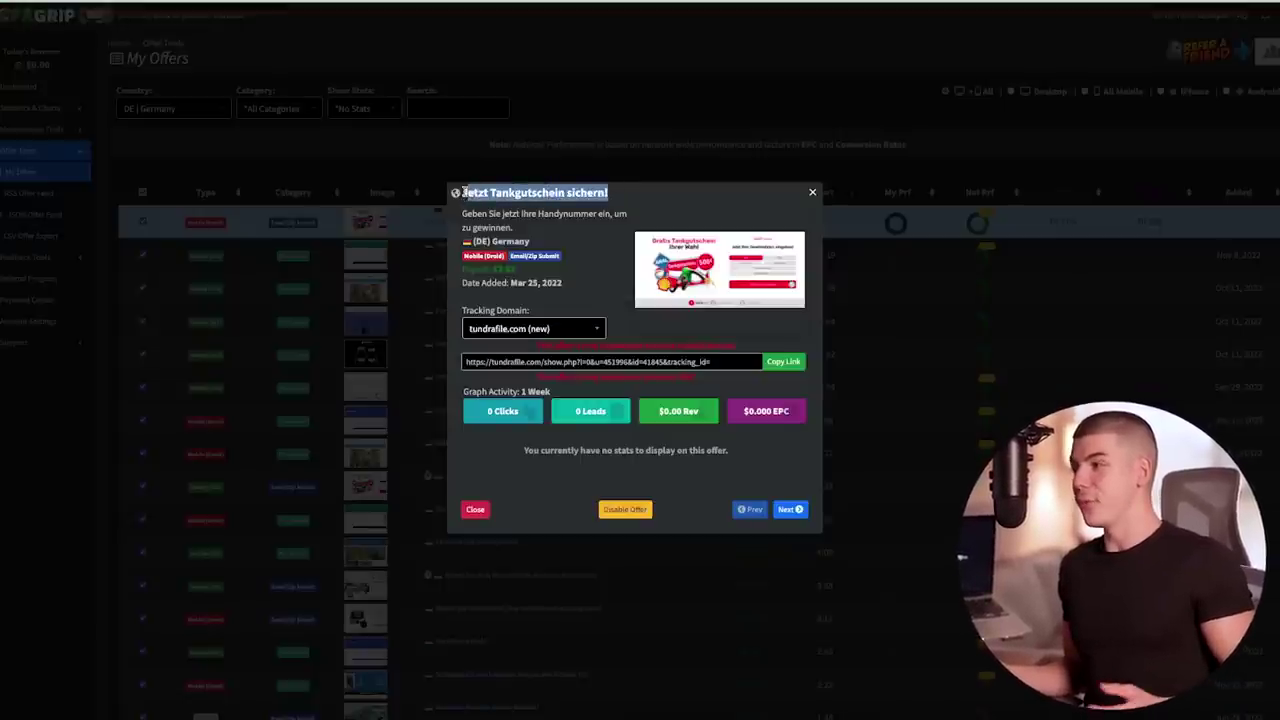
pyautogui.rightClick(496, 192)
pyautogui.click(530, 214)
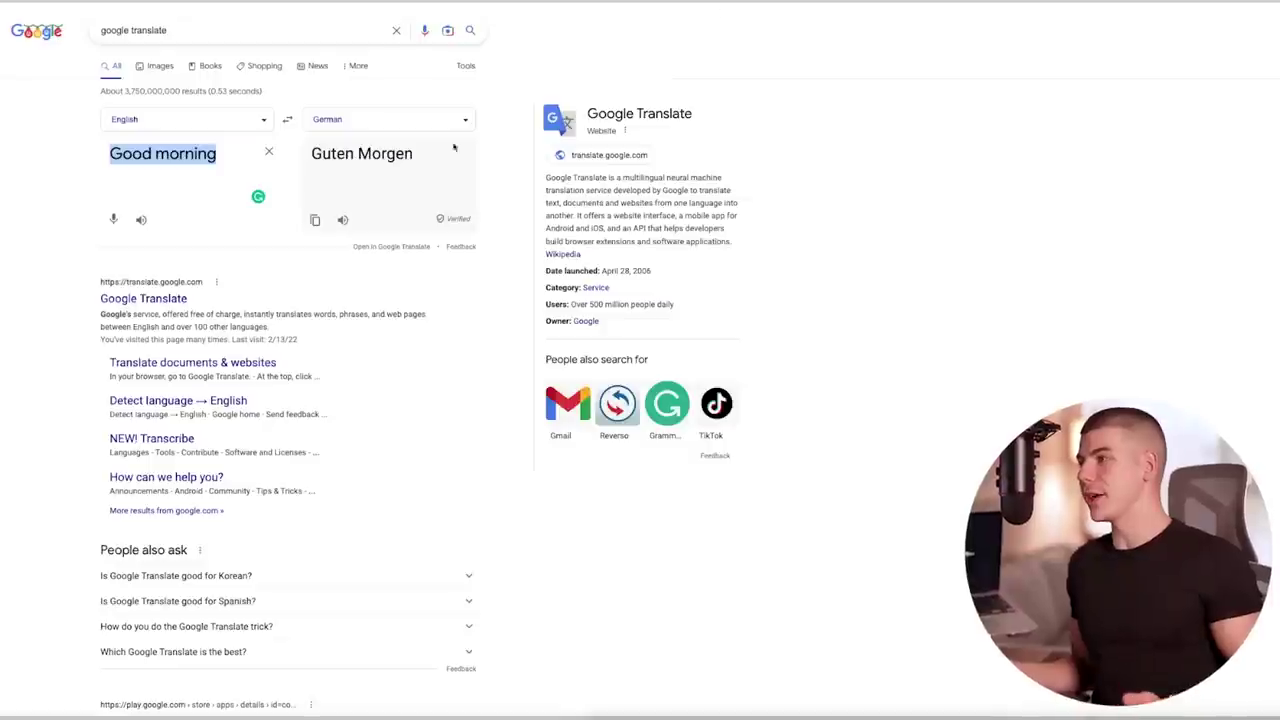
# Step: Replace 'Good morning' with the pasted title, translating German into English
pyautogui.click(268, 152)
pyautogui.click(287, 119)
pyautogui.rightClick(172, 154)
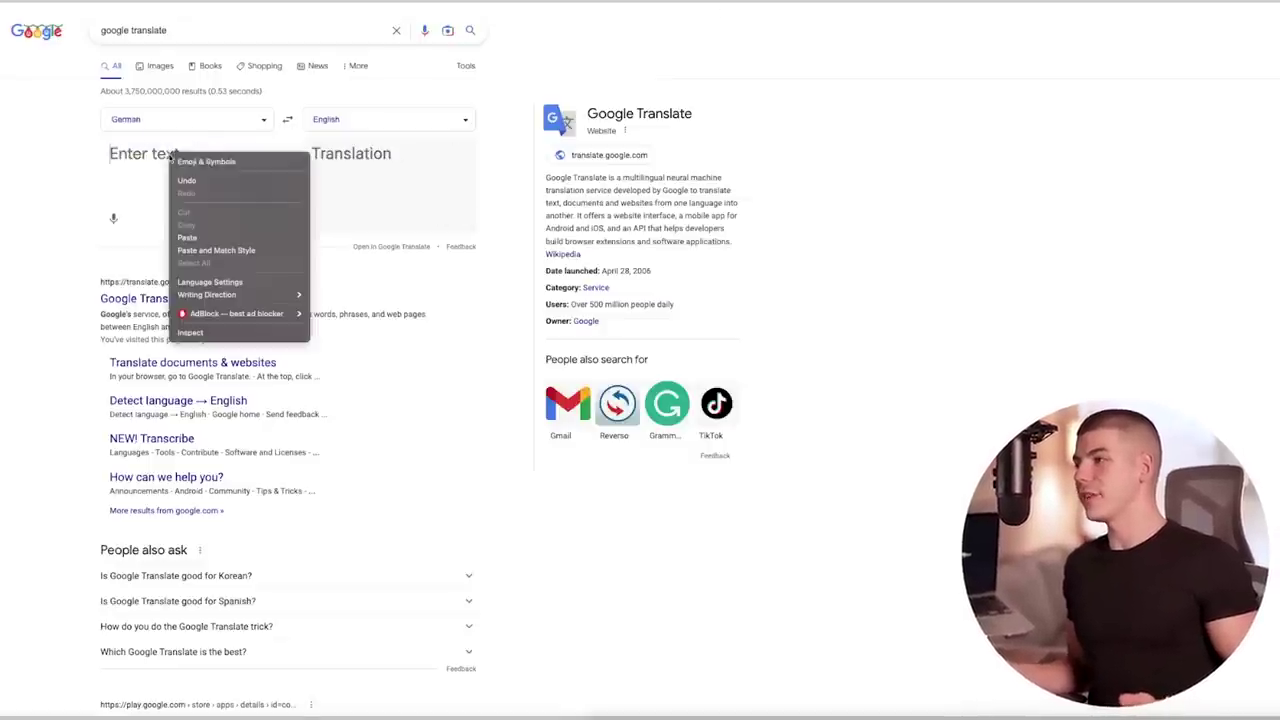
pyautogui.click(188, 237)
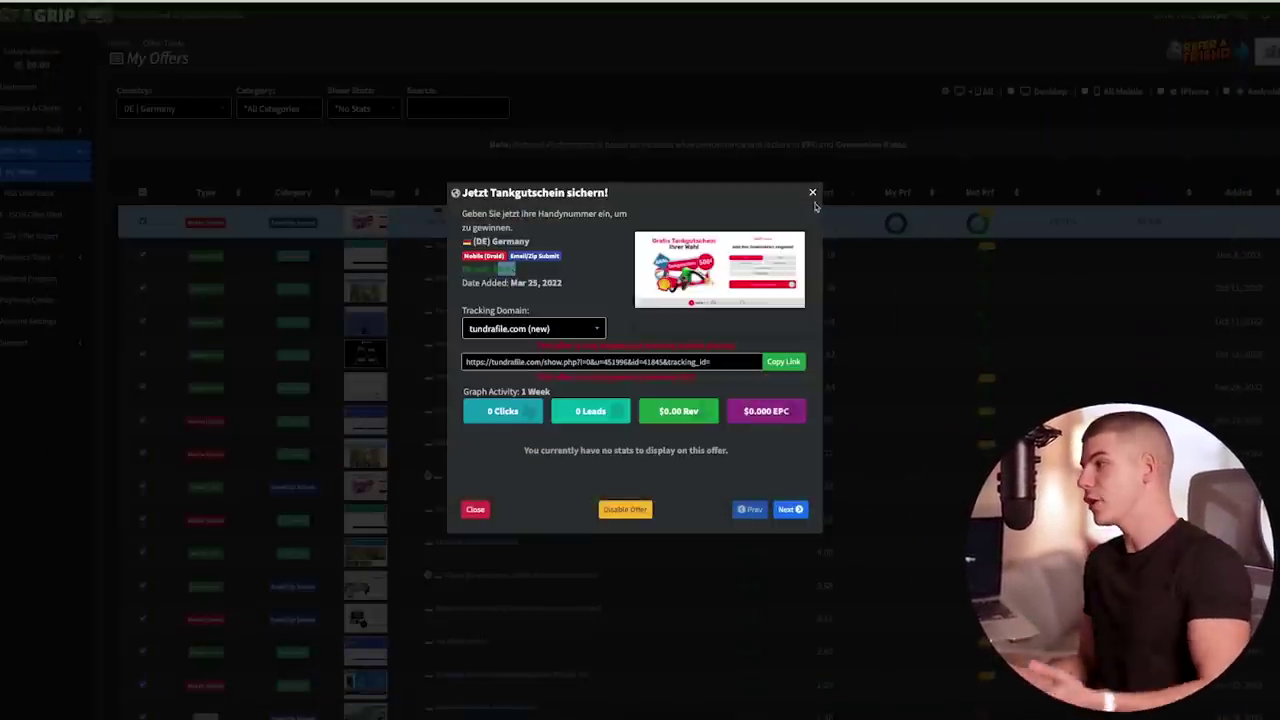
# Step: Copy the fuel-voucher offer's tracking link with Copy Link
pyautogui.click(780, 362)
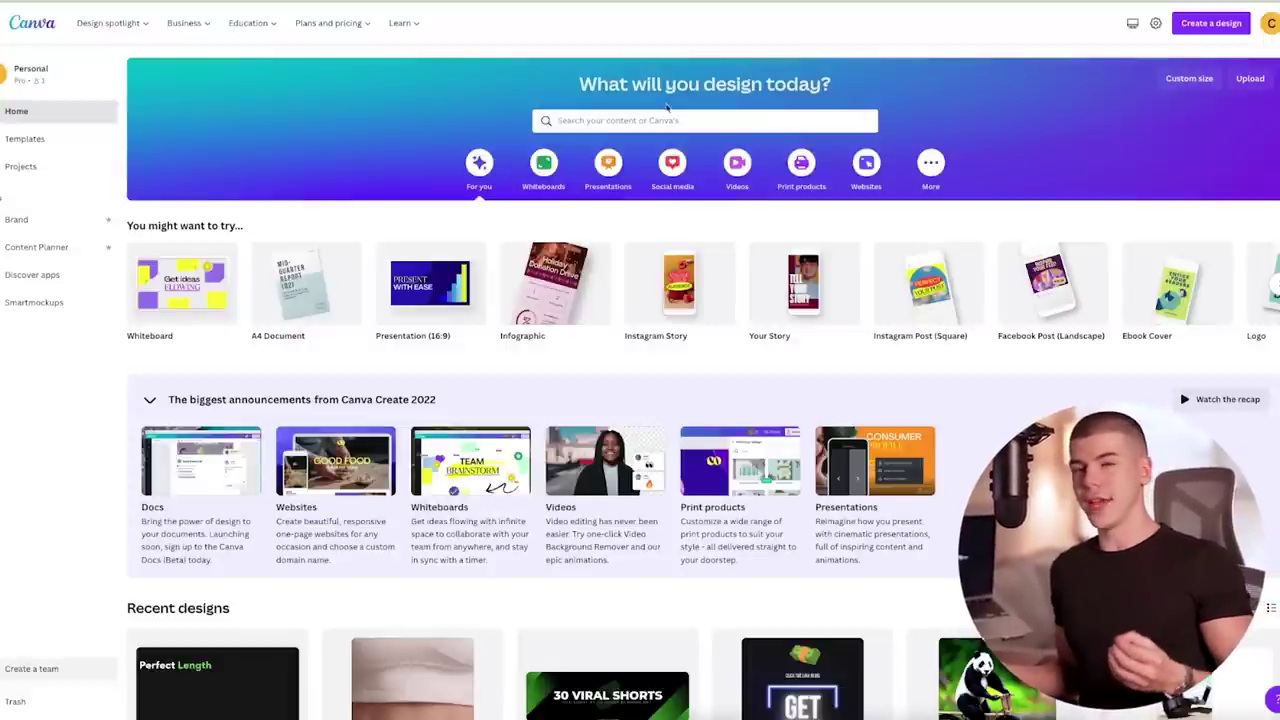
# Step: Create a new design from the recent 1080 × 1920 px custom size
pyautogui.click(1189, 78)
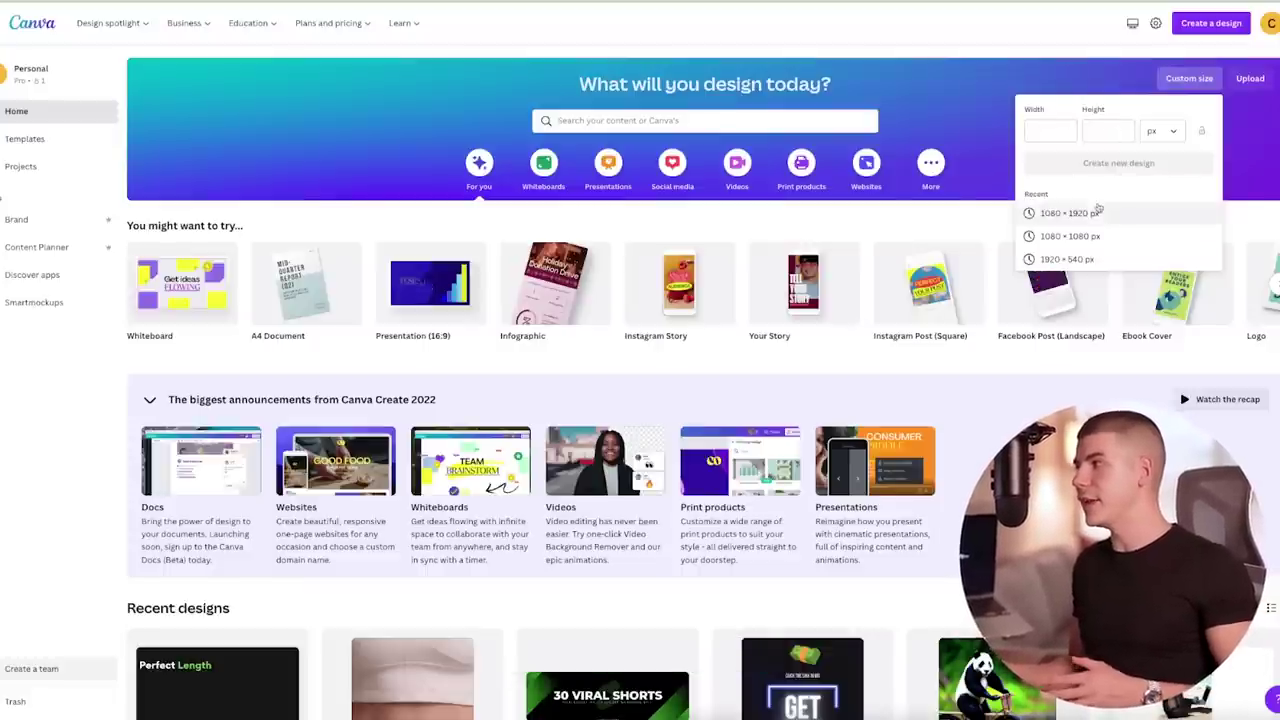
pyautogui.click(1070, 212)
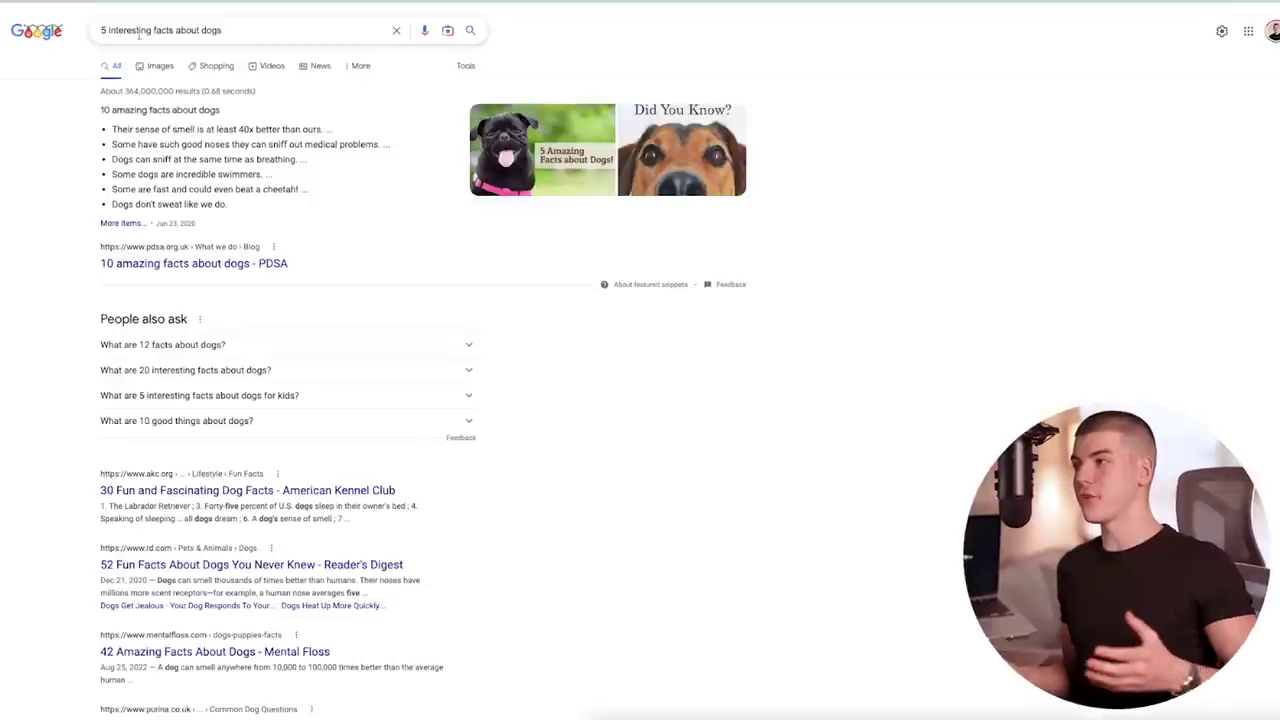
# Step: Open PDSA's '10 amazing facts about dogs' article and accept its cookie notice
pyautogui.click(180, 263)
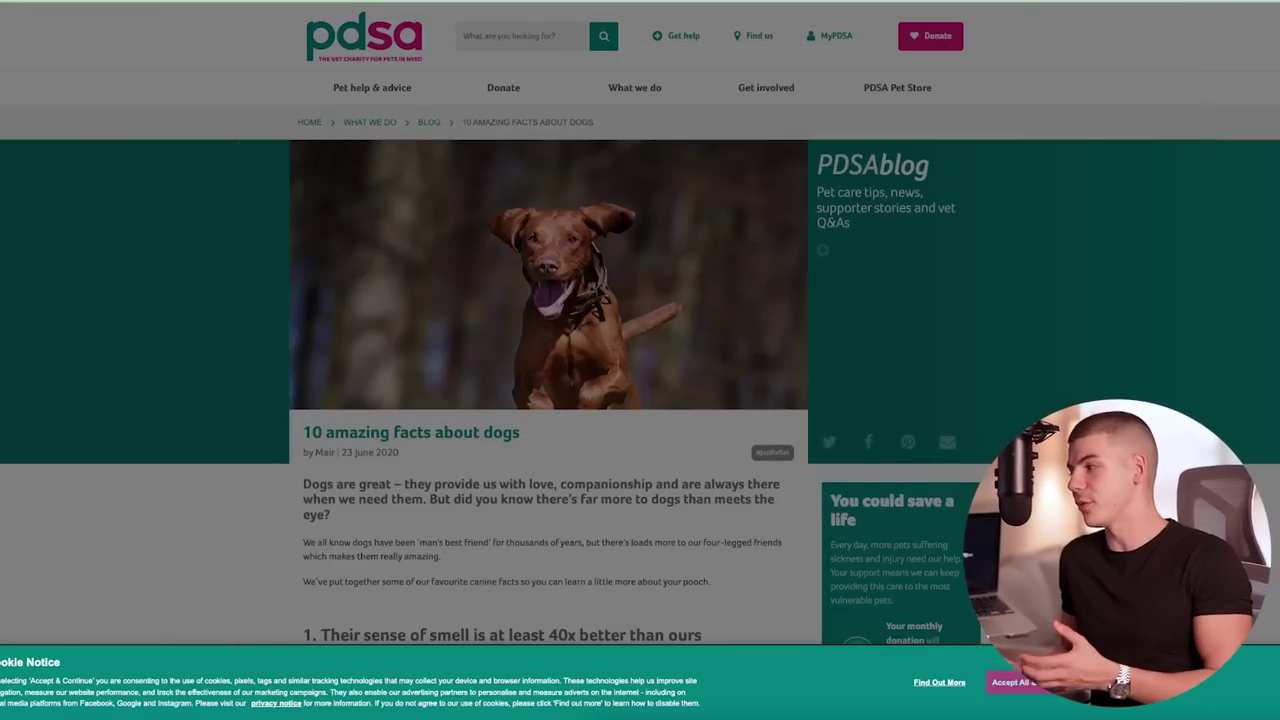
pyautogui.click(1010, 682)
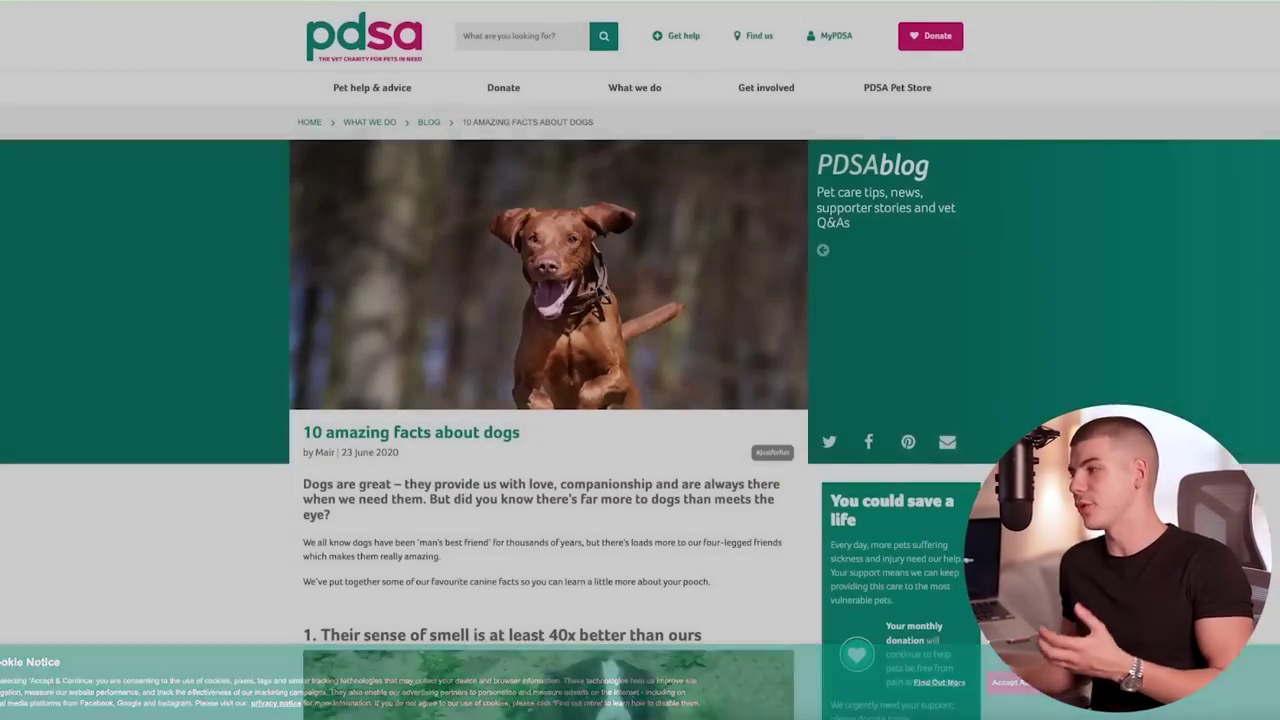
pyautogui.scroll(-4, 640, 400)
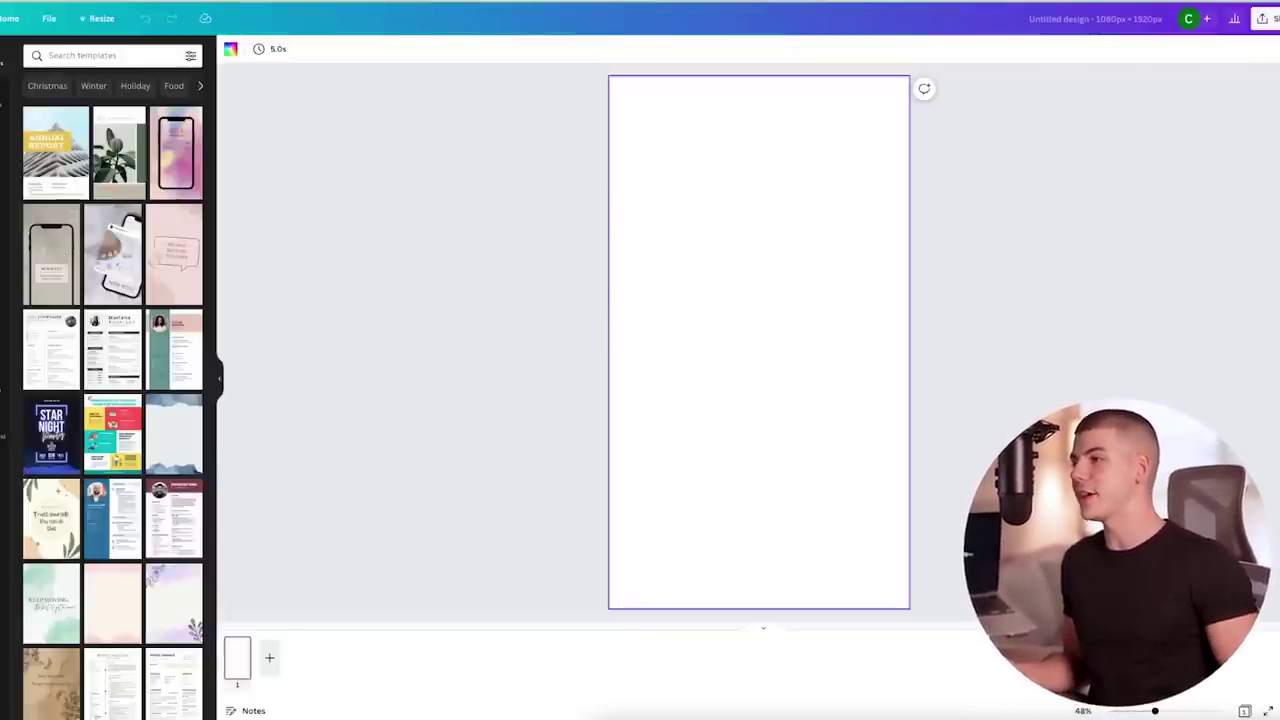
# Step: Search stock videos for 'dogs' and add the Pomeranian puppy clip
pyautogui.click(4, 436)
pyautogui.click(106, 56)
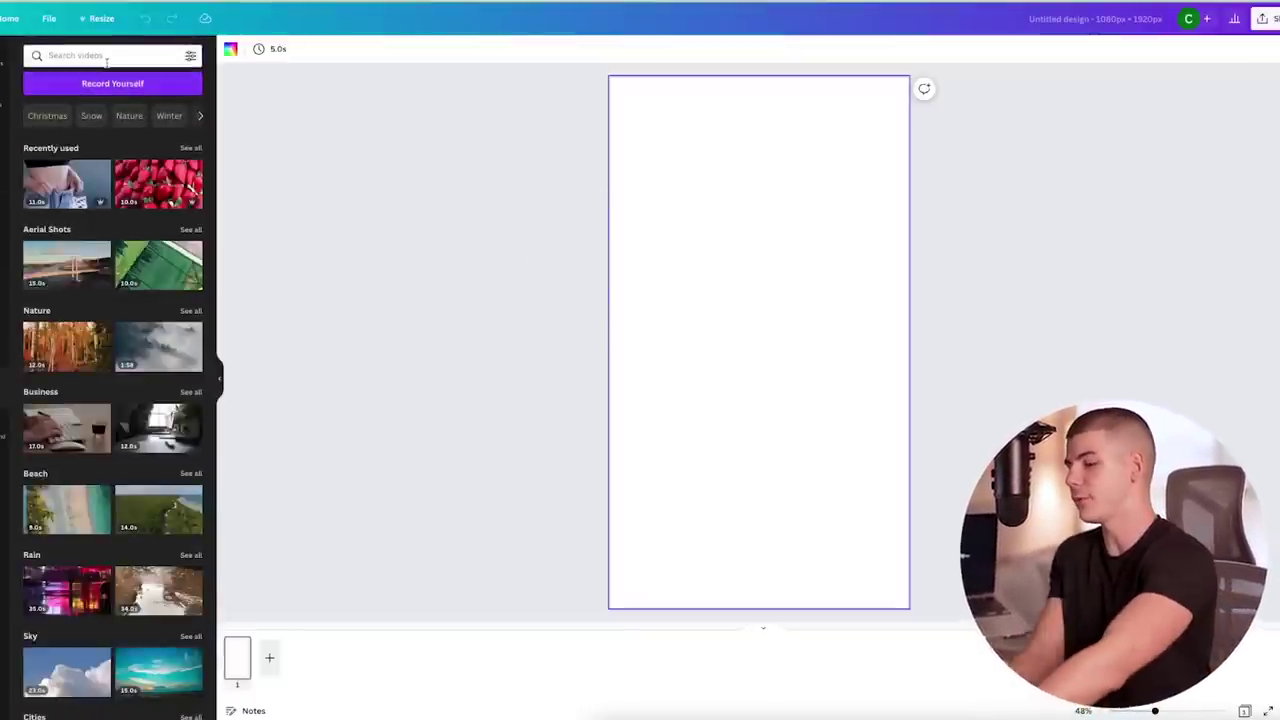
pyautogui.write('dogs')
pyautogui.press('Return')
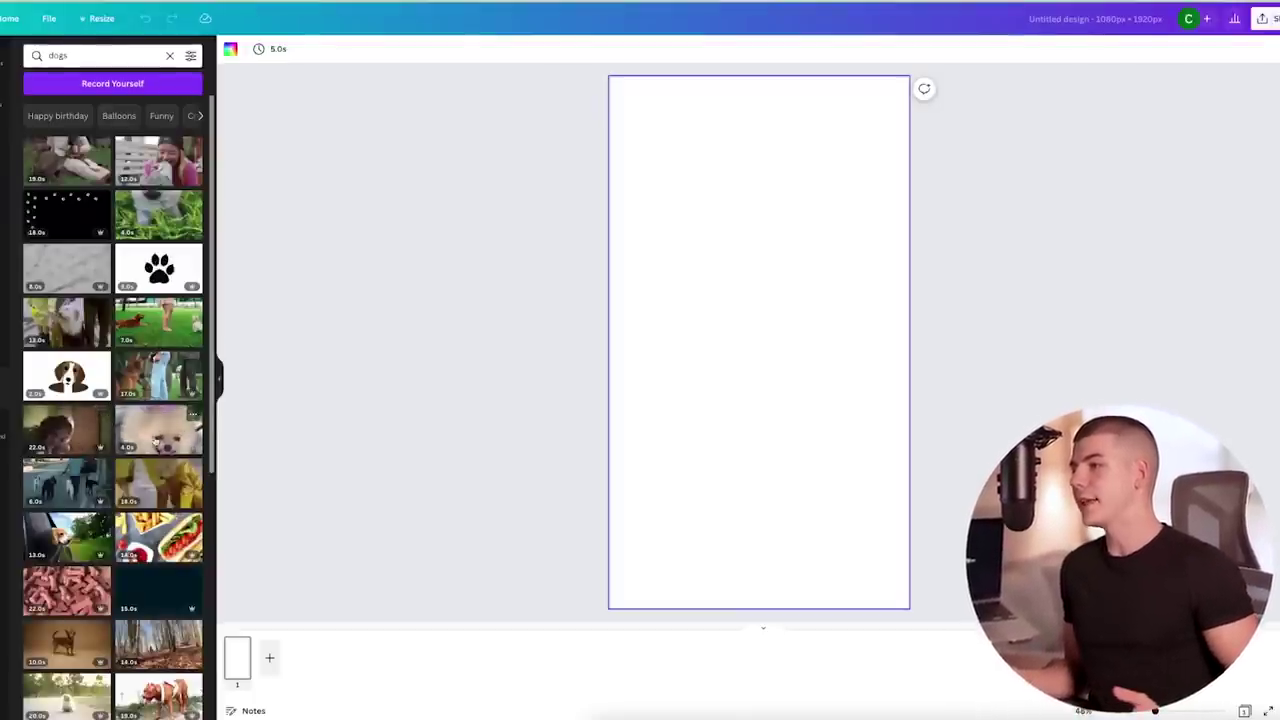
pyautogui.click(155, 430)
# Step: Stretch the clip to fill the page and trim it to about 1.3 s
pyautogui.moveTo(637, 127); pyautogui.dragTo(608, 77)
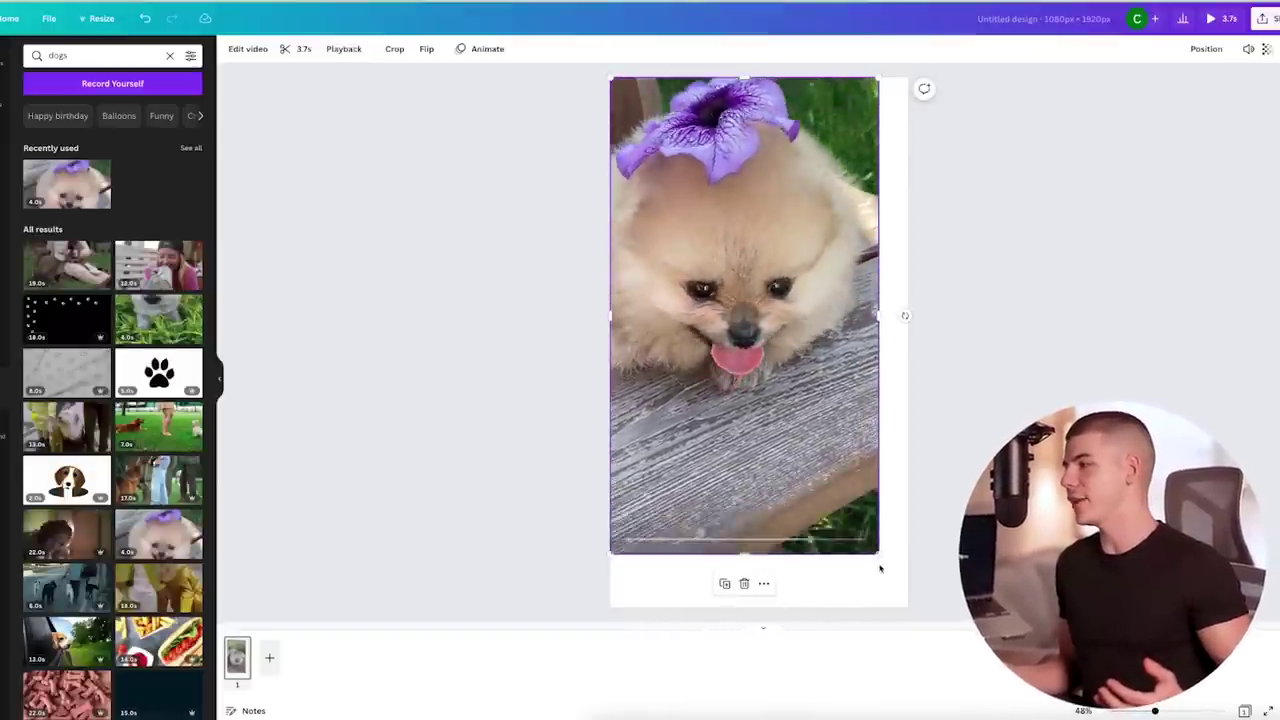
pyautogui.moveTo(879, 553); pyautogui.dragTo(909, 605)
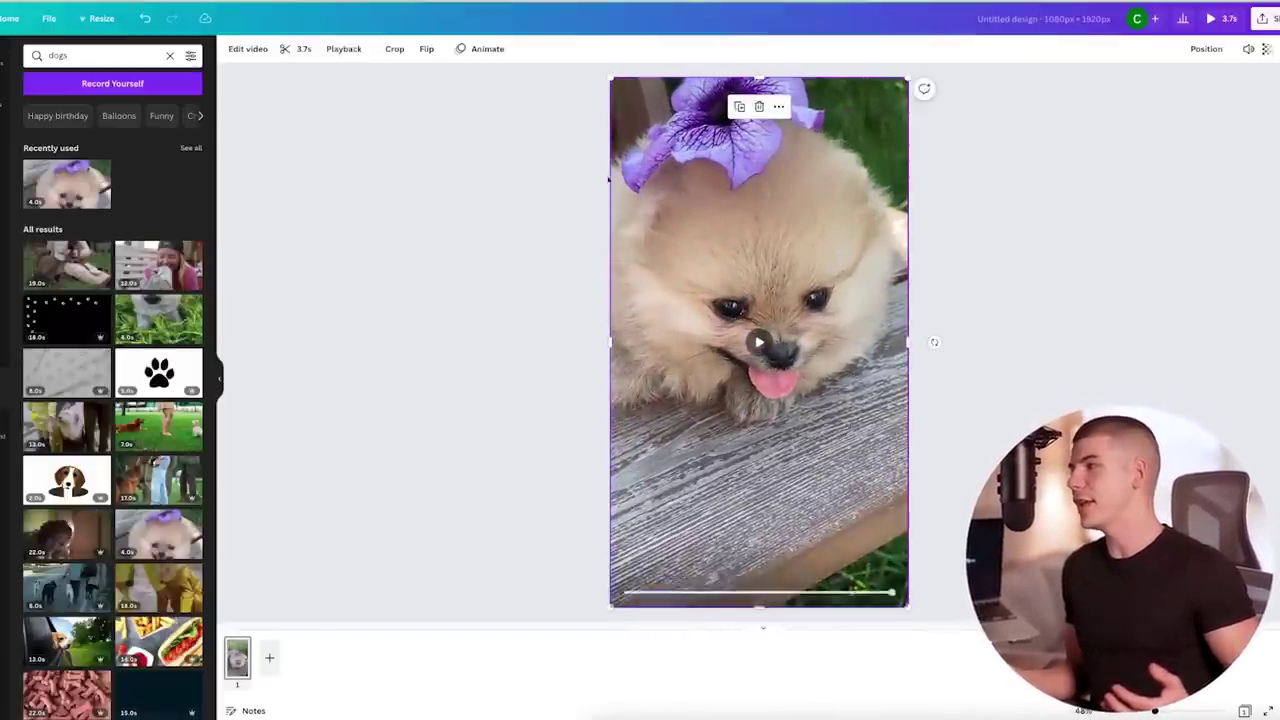
pyautogui.click(304, 49)
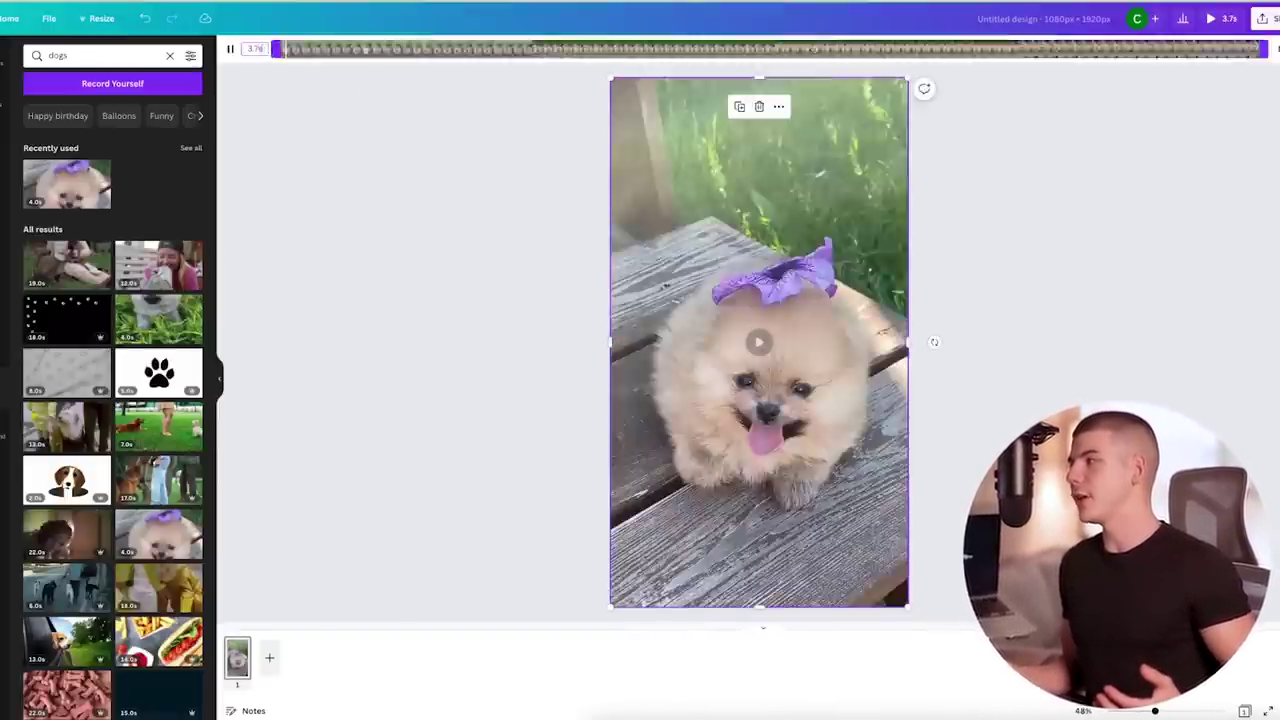
pyautogui.moveTo(1268, 48); pyautogui.dragTo(651, 49)
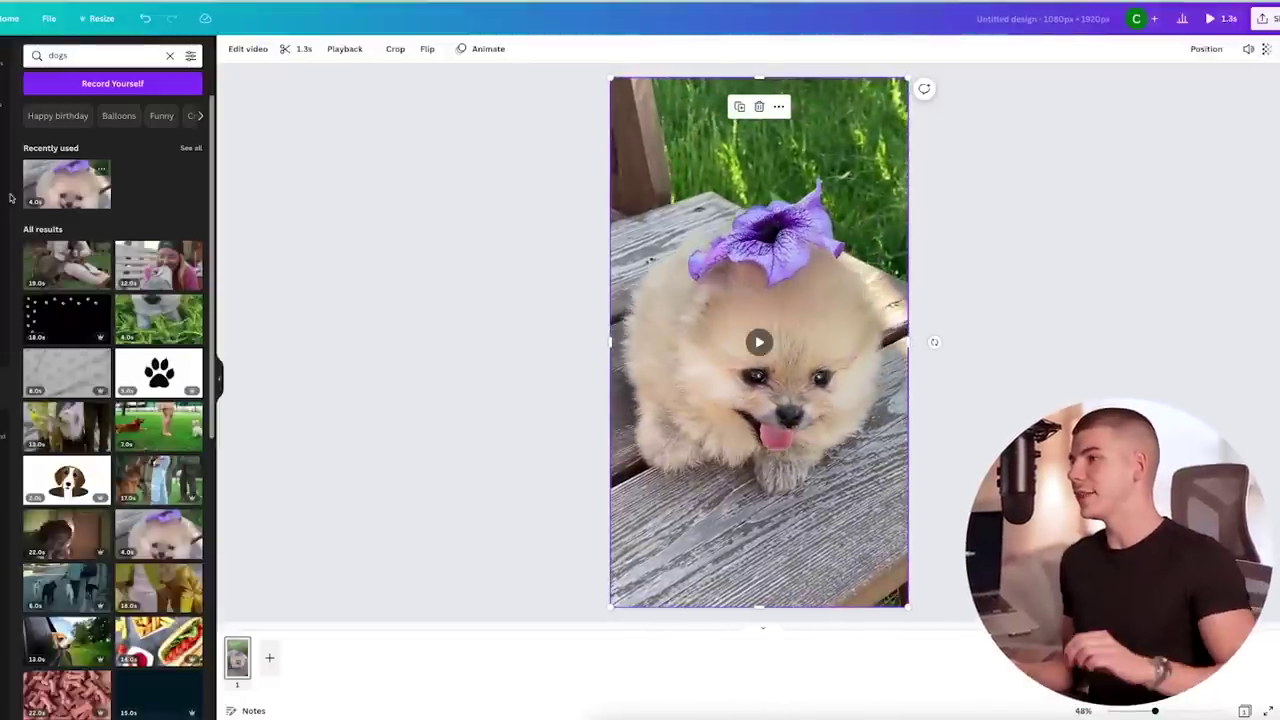
# Step: Add the heading '5 AMAZING facts about dogs' with a yellow Background effect
pyautogui.click(3, 195)
pyautogui.click(87, 143)
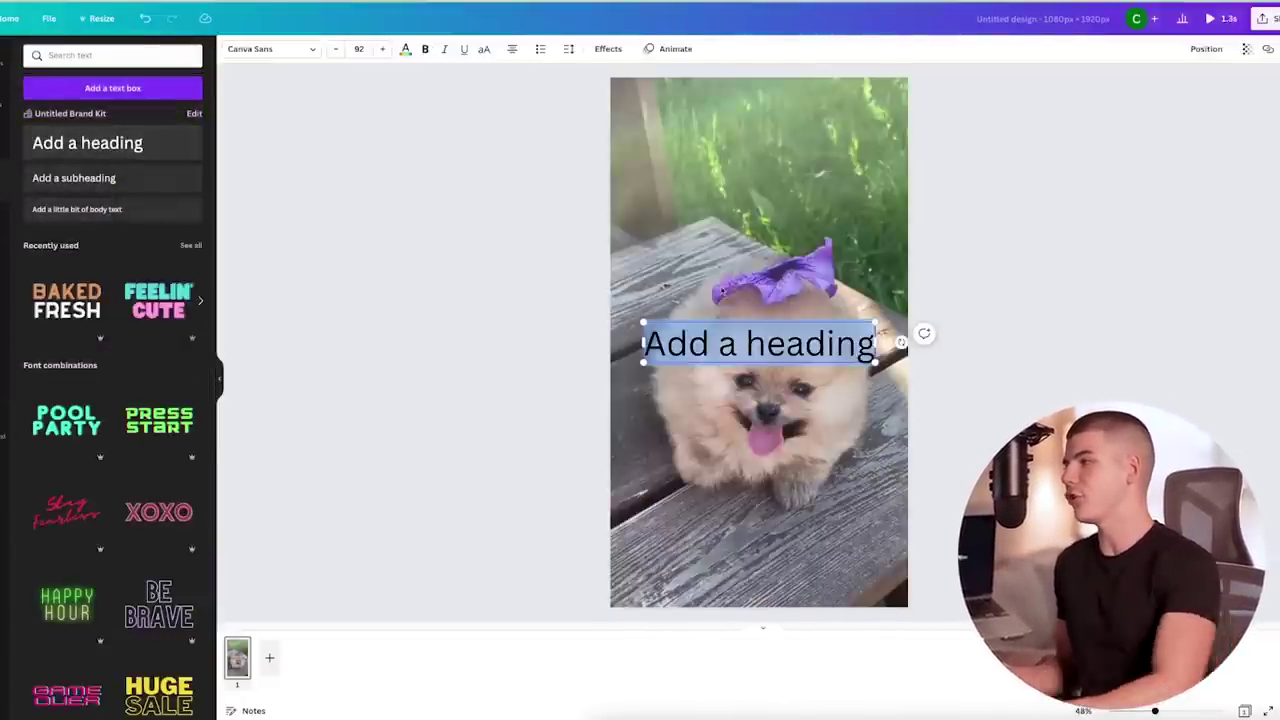
pyautogui.write('5 AMAZING facts about dogs')
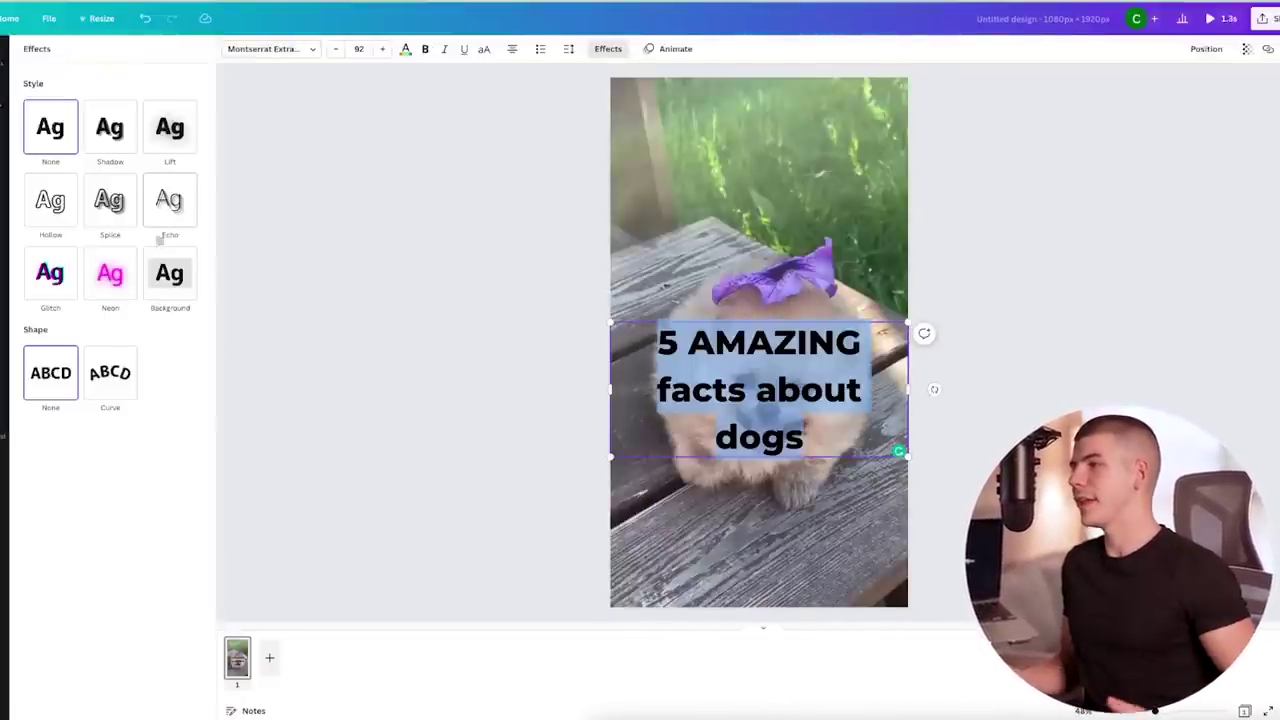
pyautogui.click(169, 273)
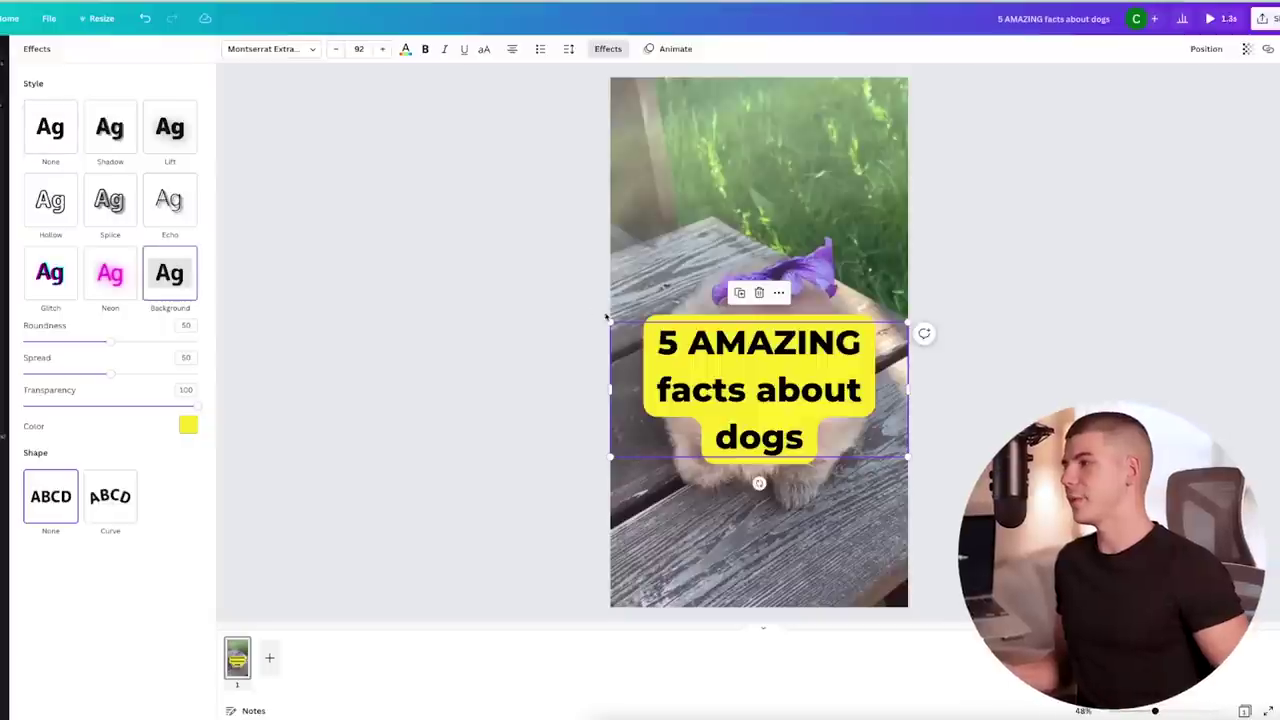
# Step: Set the heading size to 65, then step it down to about 45
pyautogui.click(357, 48)
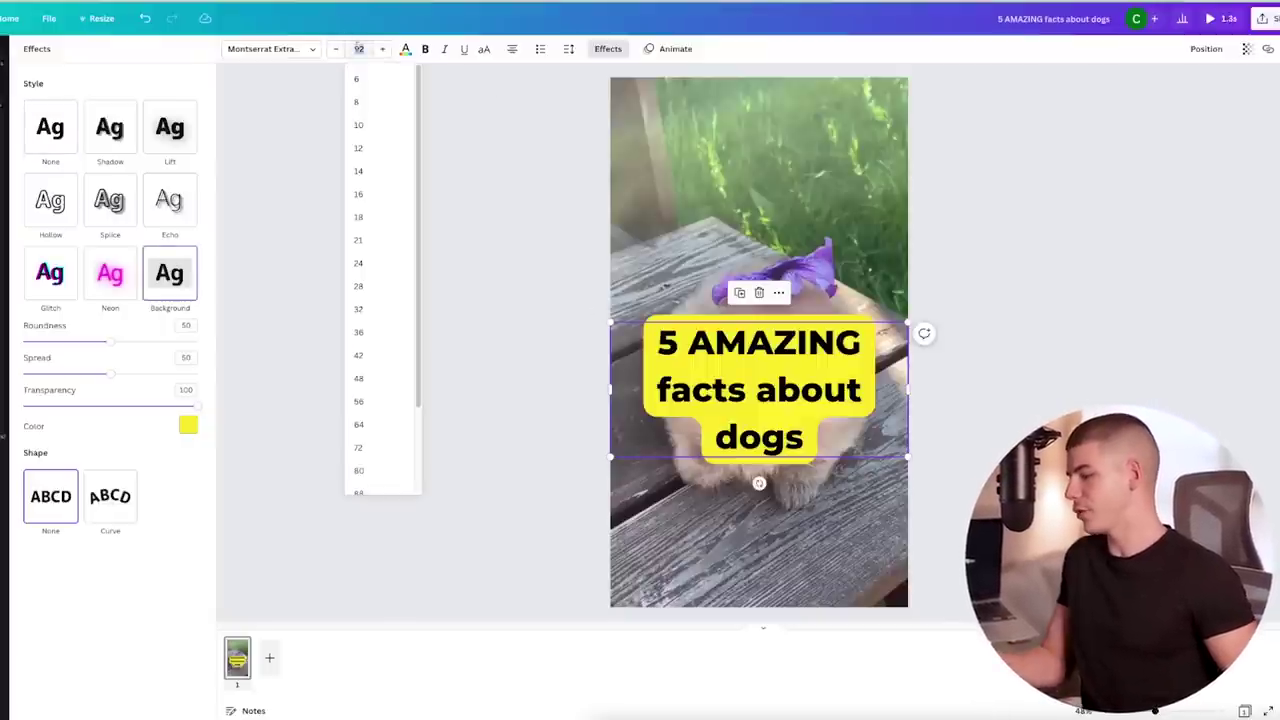
pyautogui.write('65')
pyautogui.press('Return')
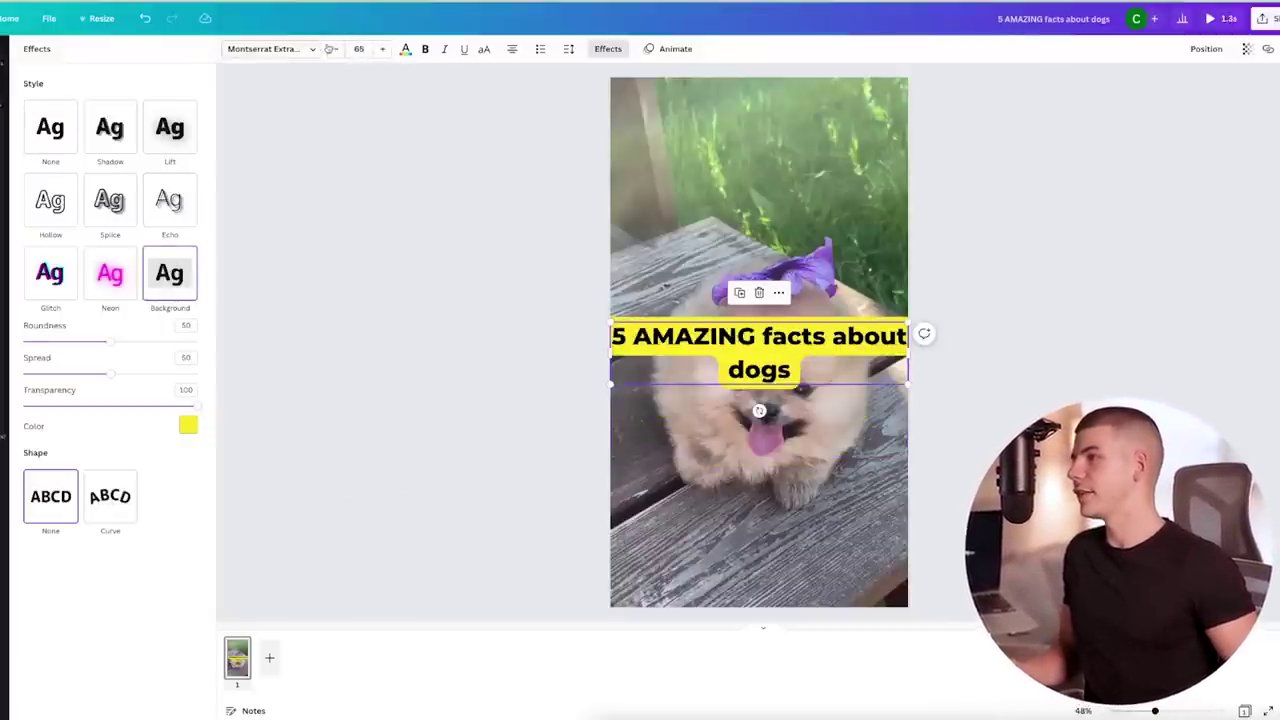
pyautogui.click(333, 48)
pyautogui.click(333, 48)
pyautogui.click(333, 48)
pyautogui.click(333, 48)
pyautogui.click(333, 48)
pyautogui.click(333, 48)
pyautogui.click(333, 48)
pyautogui.click(333, 48)
pyautogui.click(333, 48)
pyautogui.click(333, 48)
pyautogui.click(333, 48)
pyautogui.click(333, 48)
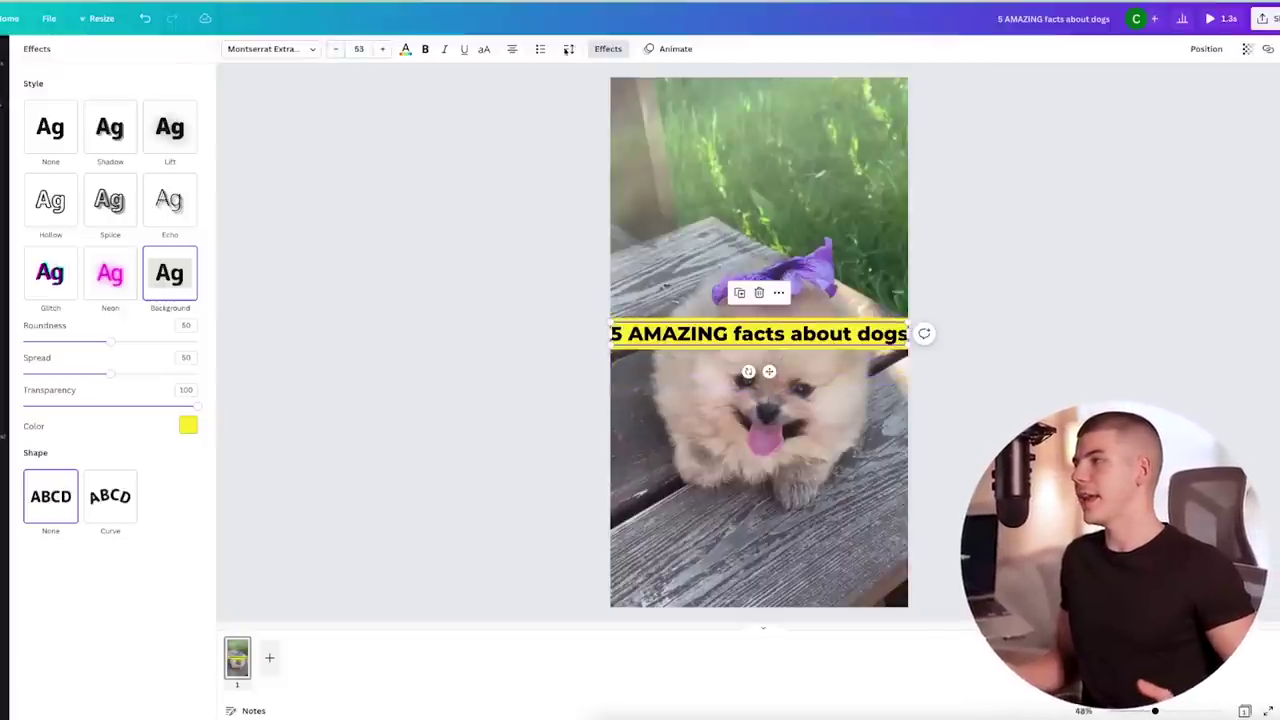
# Step: Apply the Pop animation and resize the title into a single line lower on the dog
pyautogui.click(664, 48)
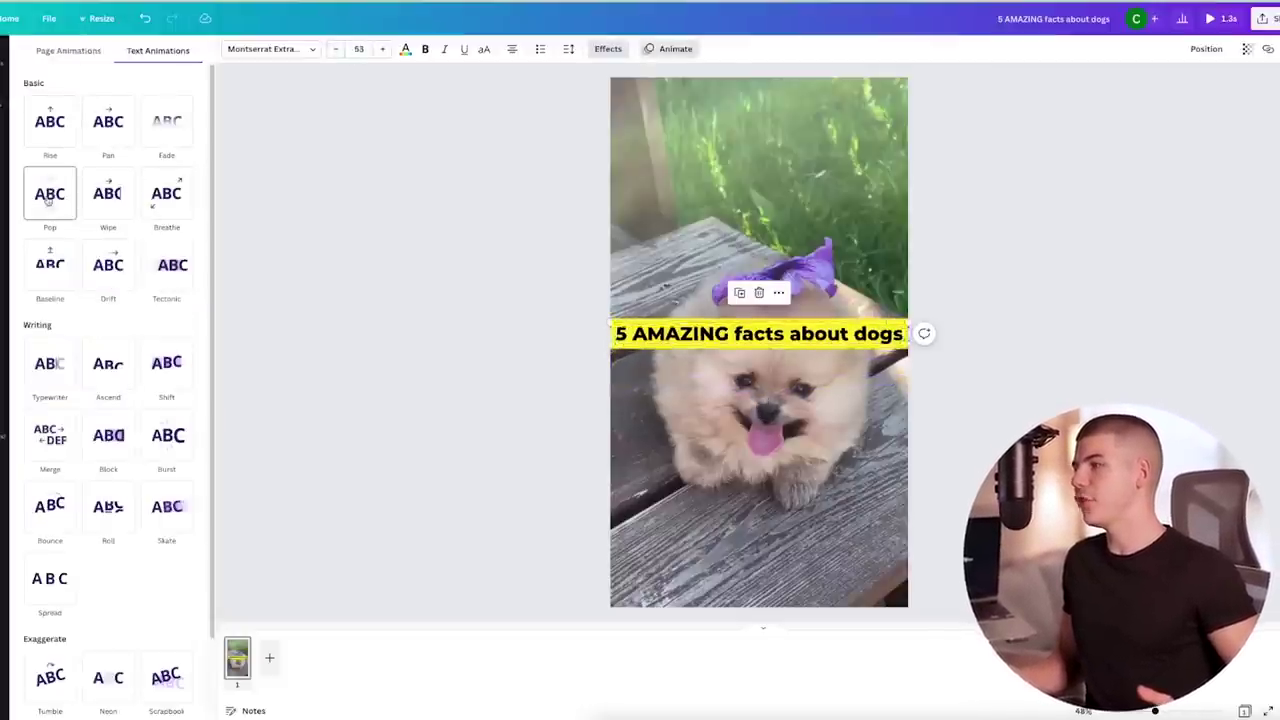
pyautogui.click(49, 193)
pyautogui.moveTo(598, 316); pyautogui.dragTo(652, 324)
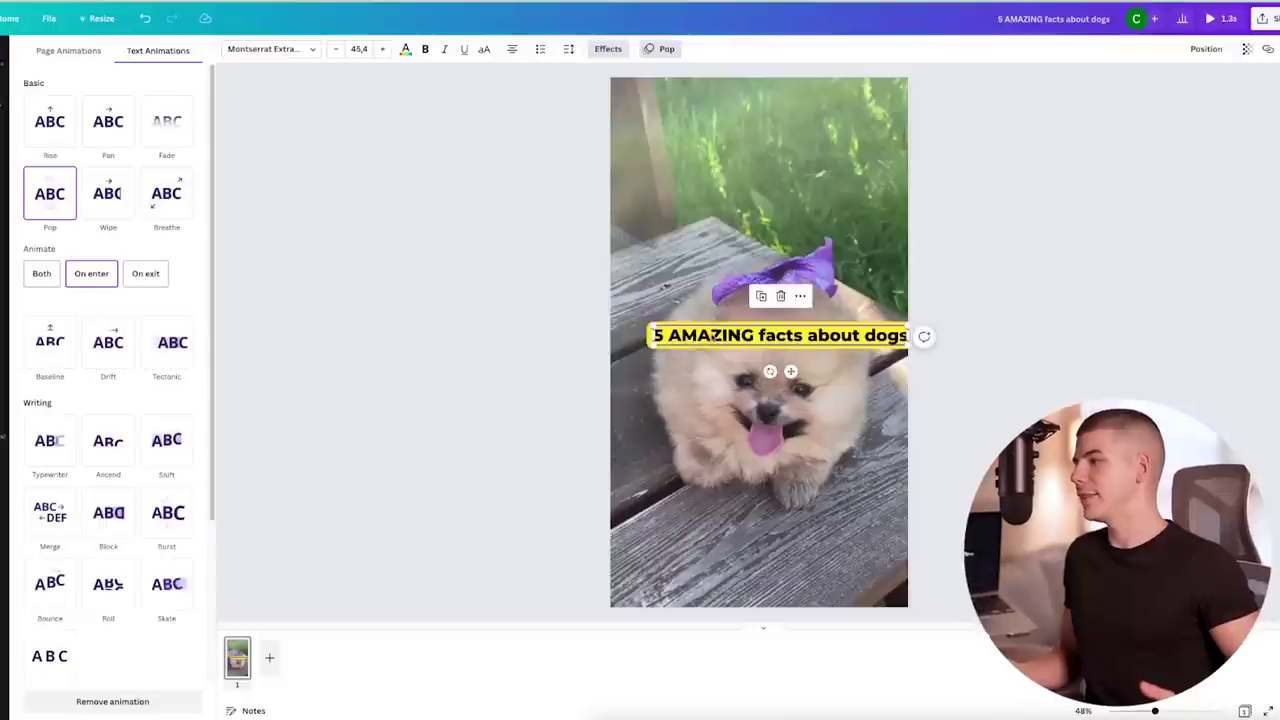
pyautogui.moveTo(734, 338); pyautogui.dragTo(712, 344)
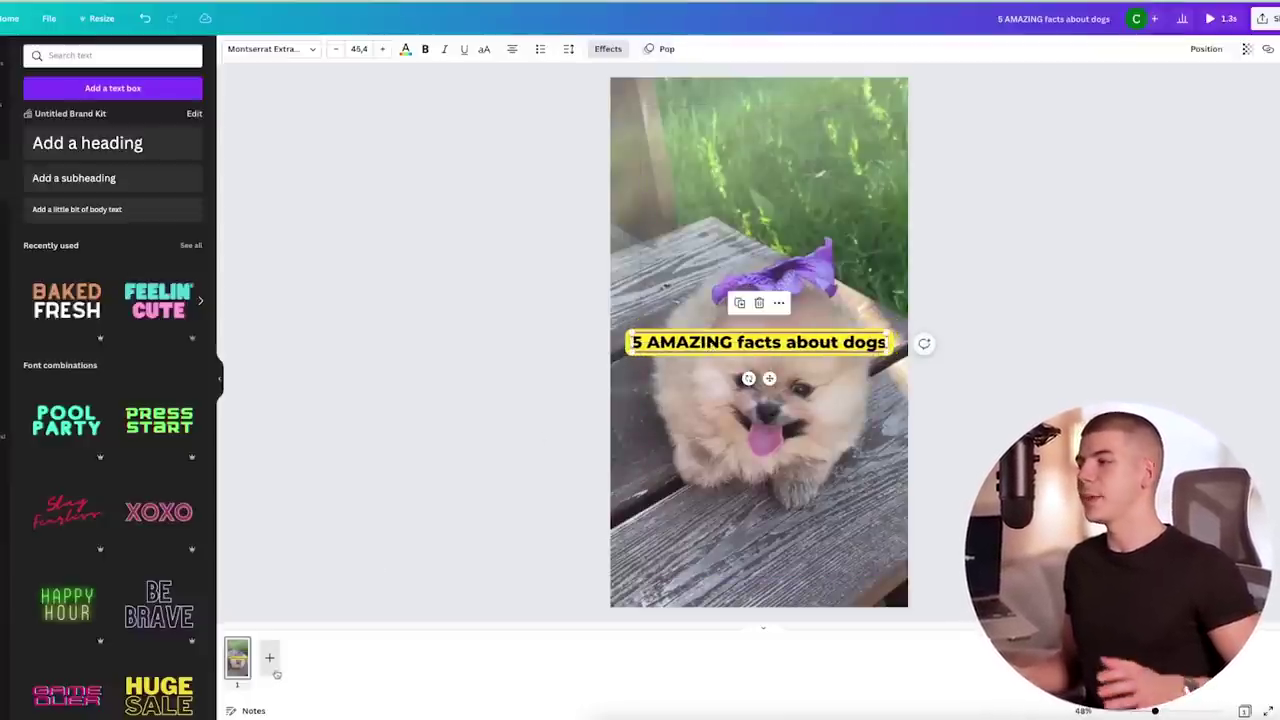
# Step: Add a second page and stretch the puppy-on-grass stock video to fill it
pyautogui.click(269, 657)
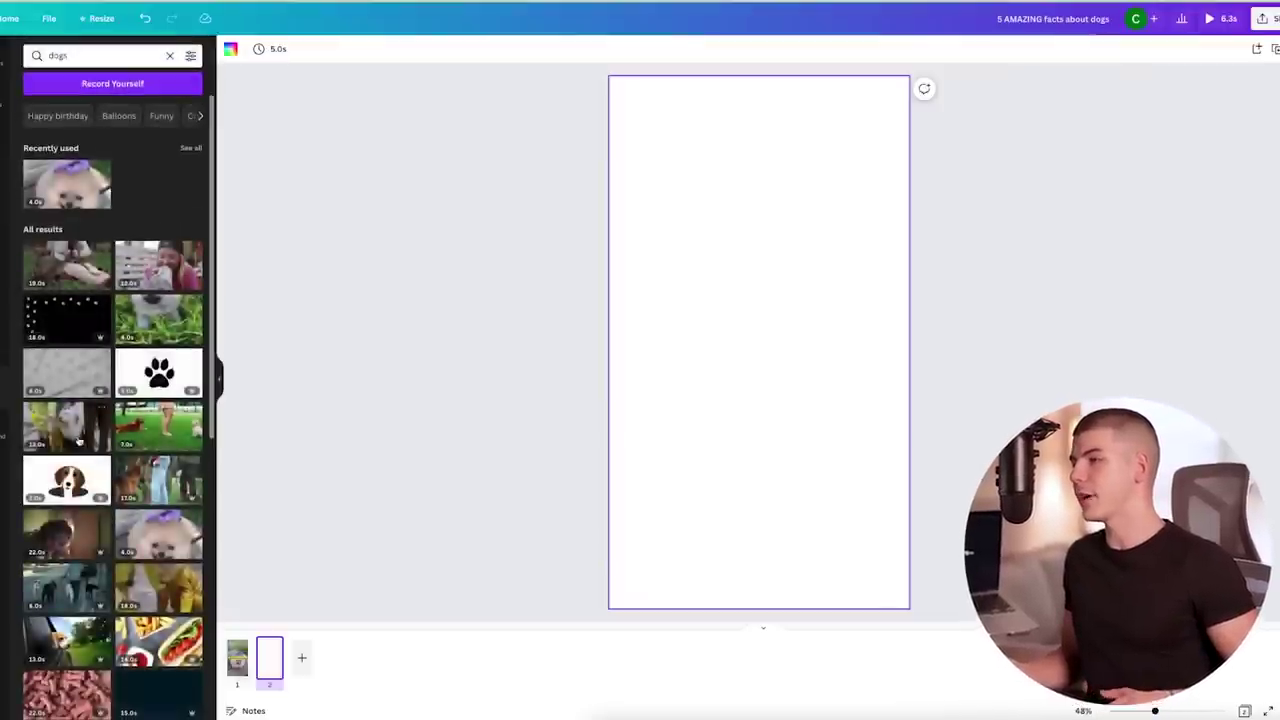
pyautogui.click(155, 437)
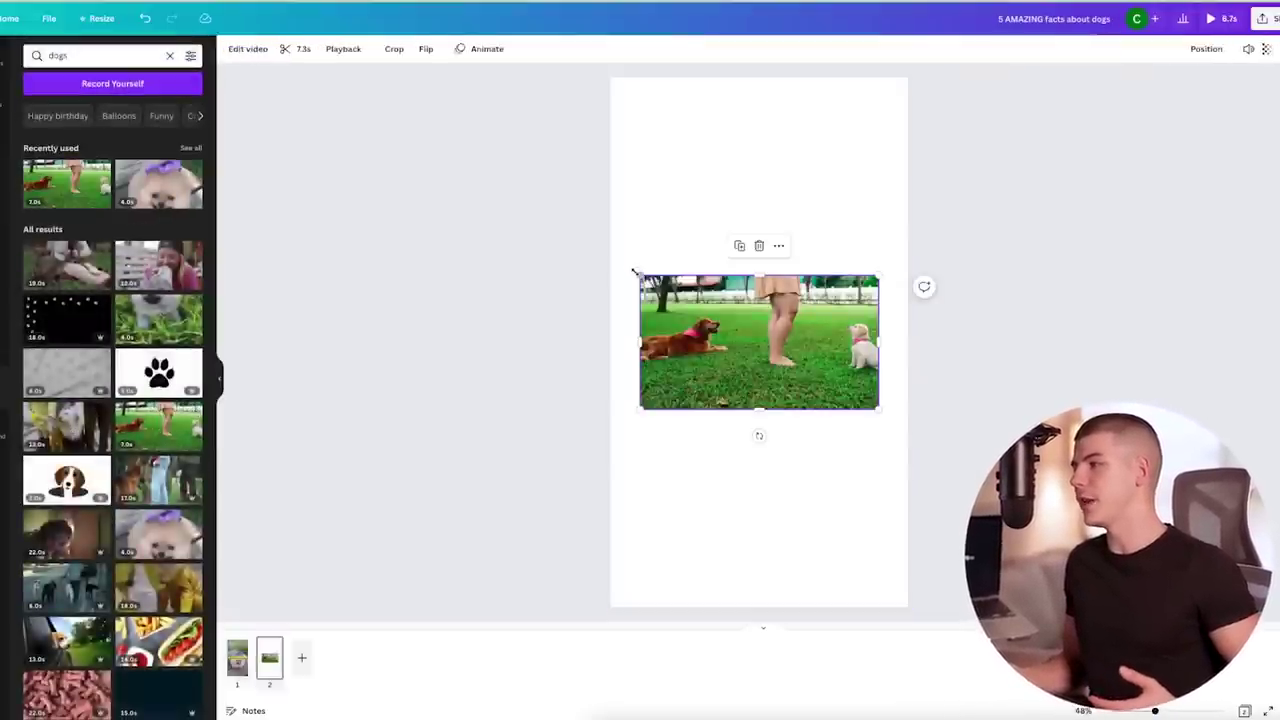
pyautogui.moveTo(634, 272); pyautogui.dragTo(282, 80)
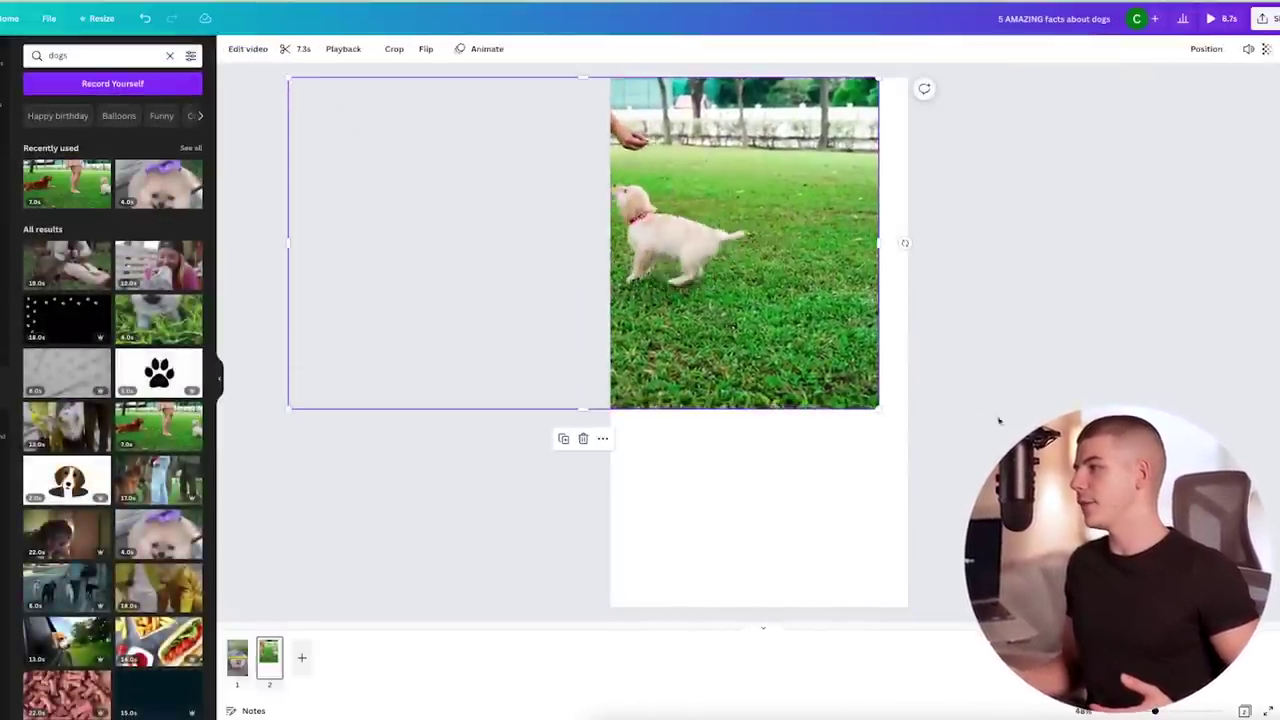
pyautogui.moveTo(878, 408); pyautogui.dragTo(1225, 604)
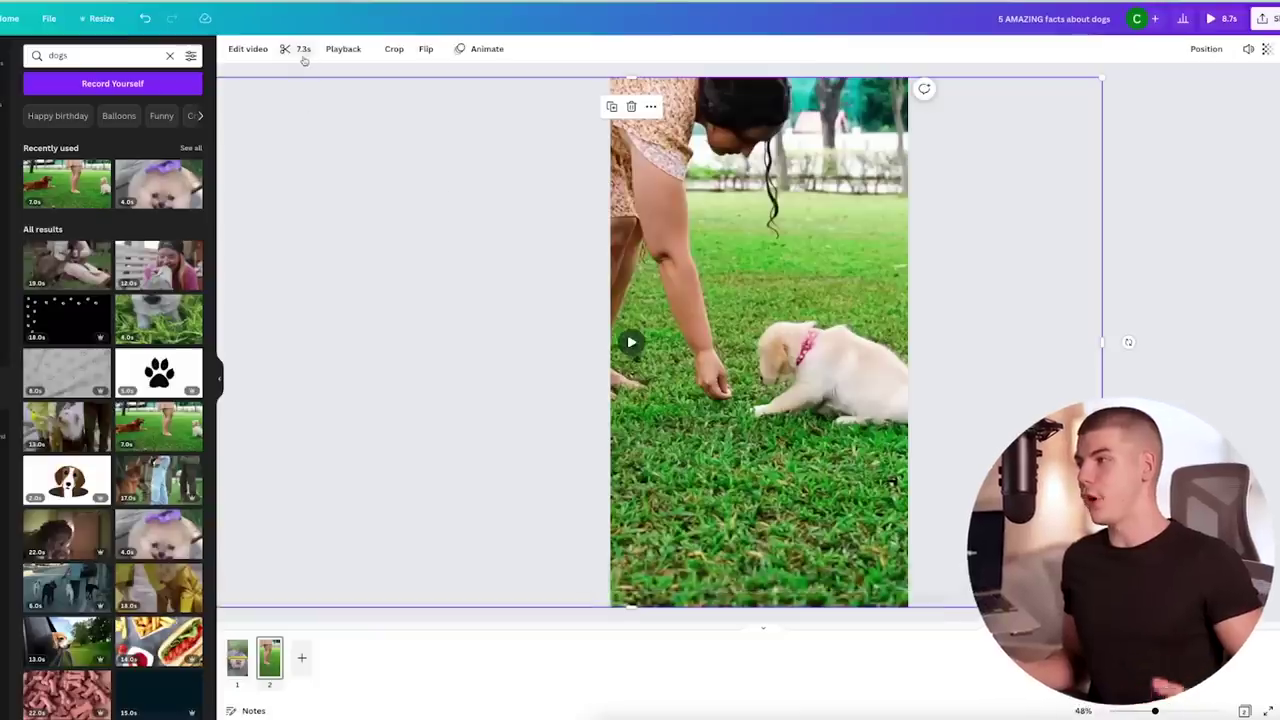
# Step: Preview the clip and trim its end to about 1.3 seconds
pyautogui.press('space')
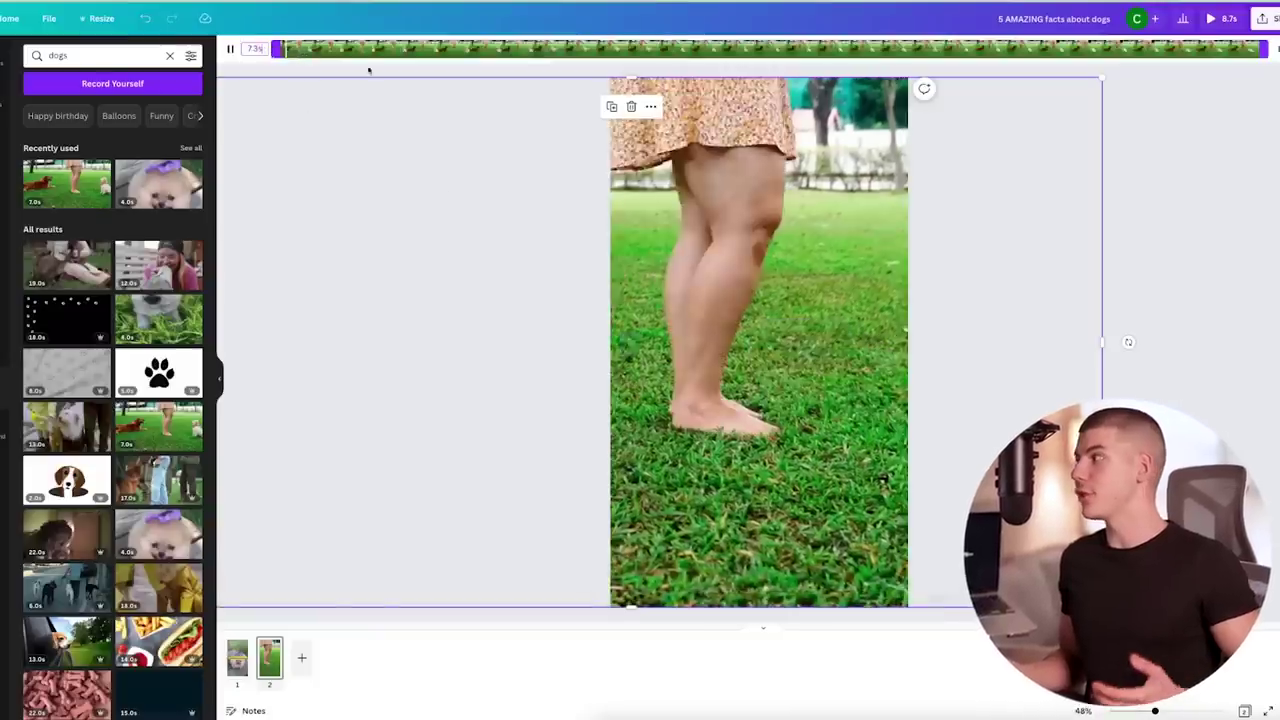
pyautogui.click(661, 49)
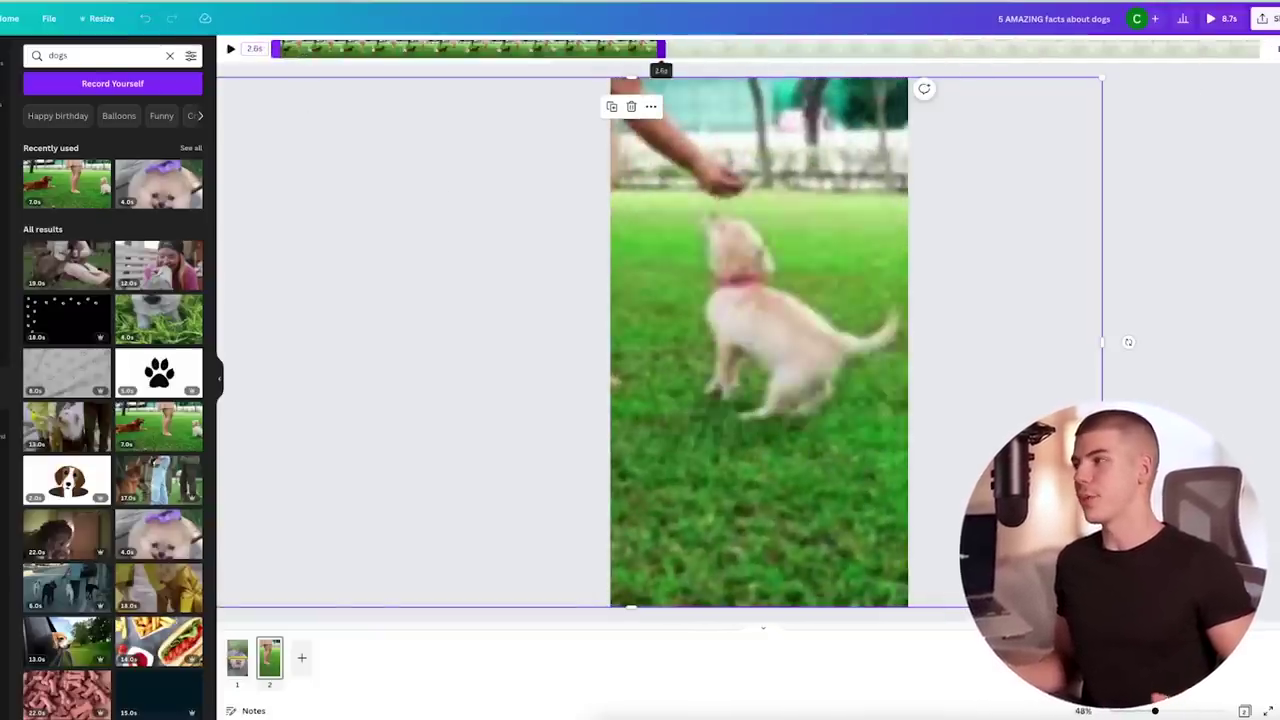
pyautogui.moveTo(661, 49); pyautogui.dragTo(474, 48)
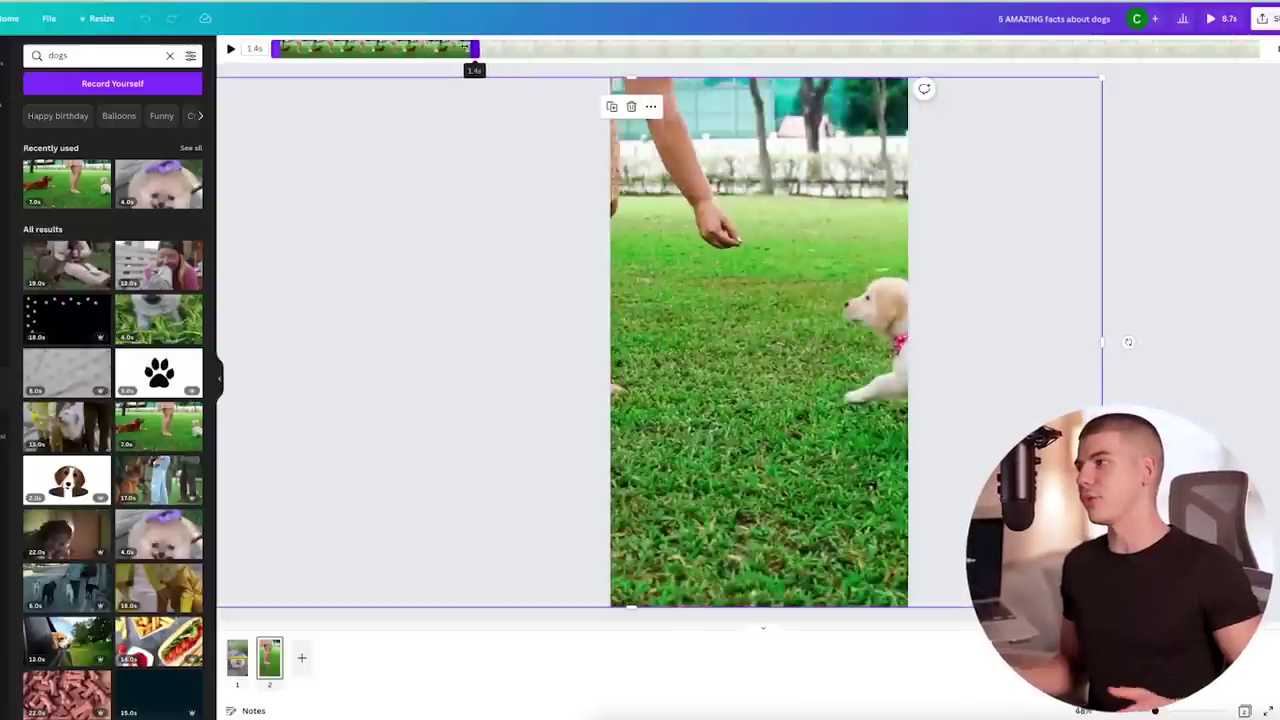
pyautogui.press('Escape')
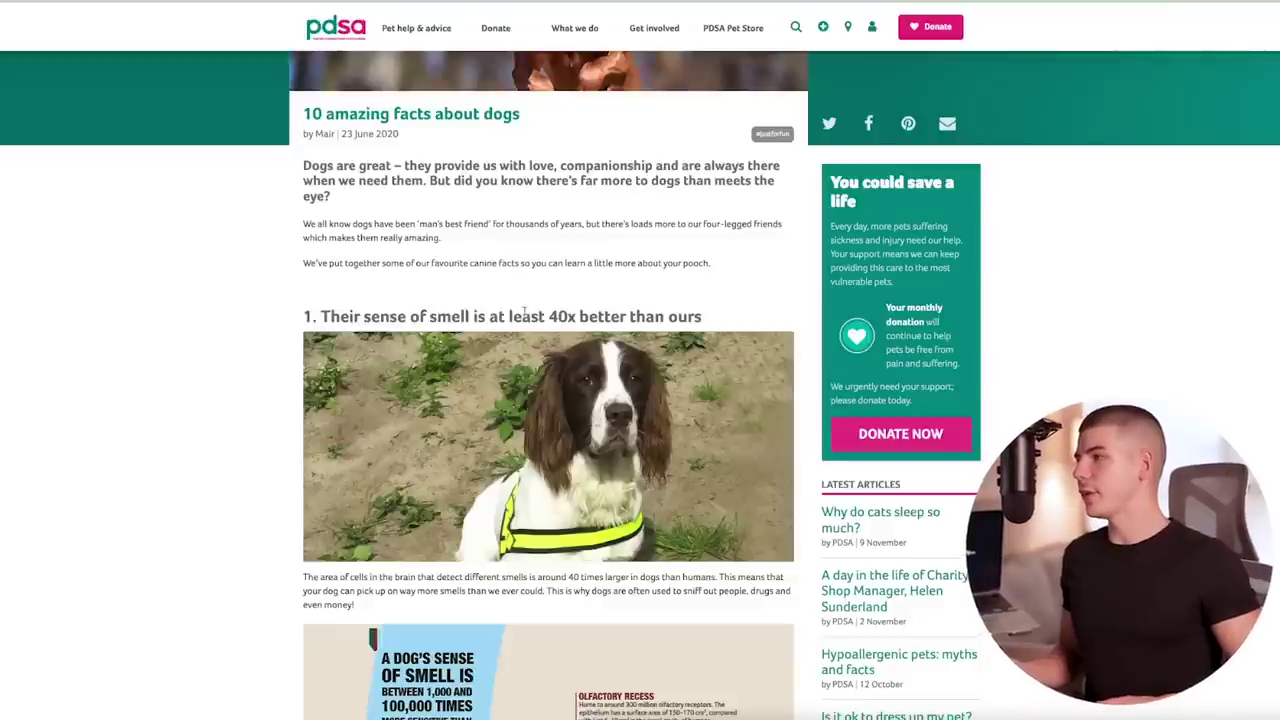
# Step: Copy the first dog fact from the article and paste it into a new heading on page 2
pyautogui.tripleClick(523, 313)
pyautogui.rightClick(523, 313)
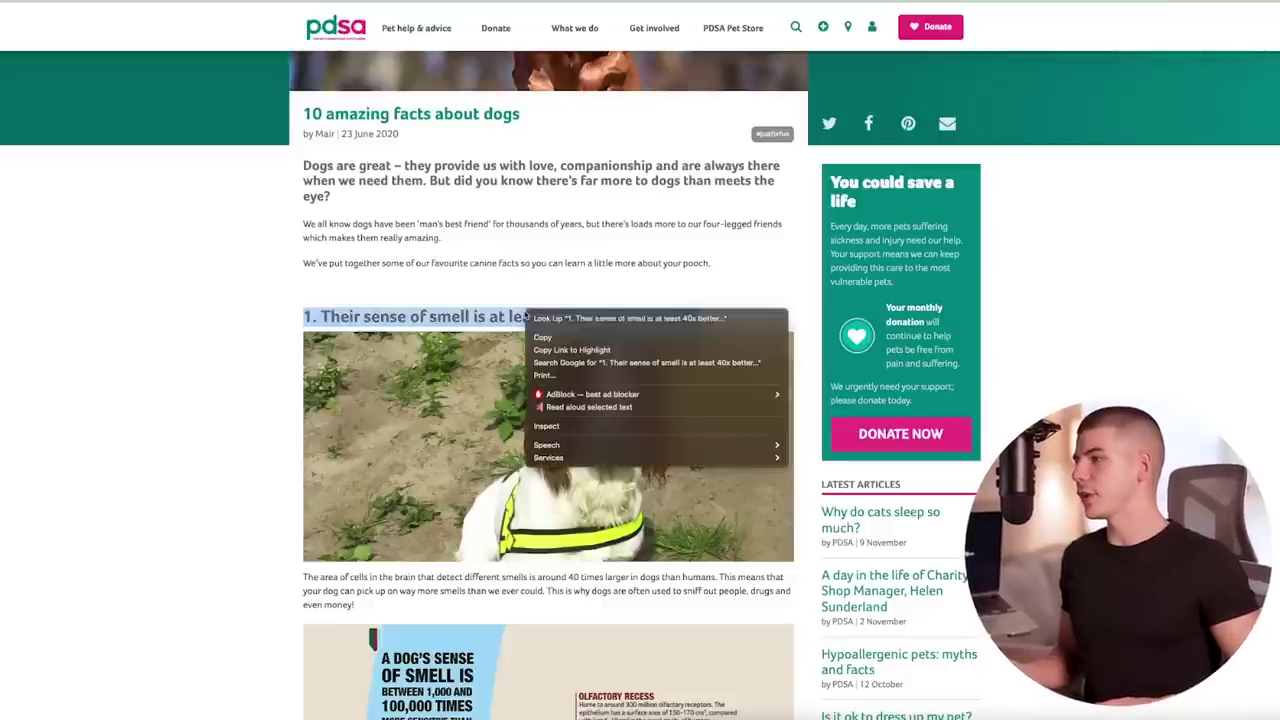
pyautogui.click(545, 338)
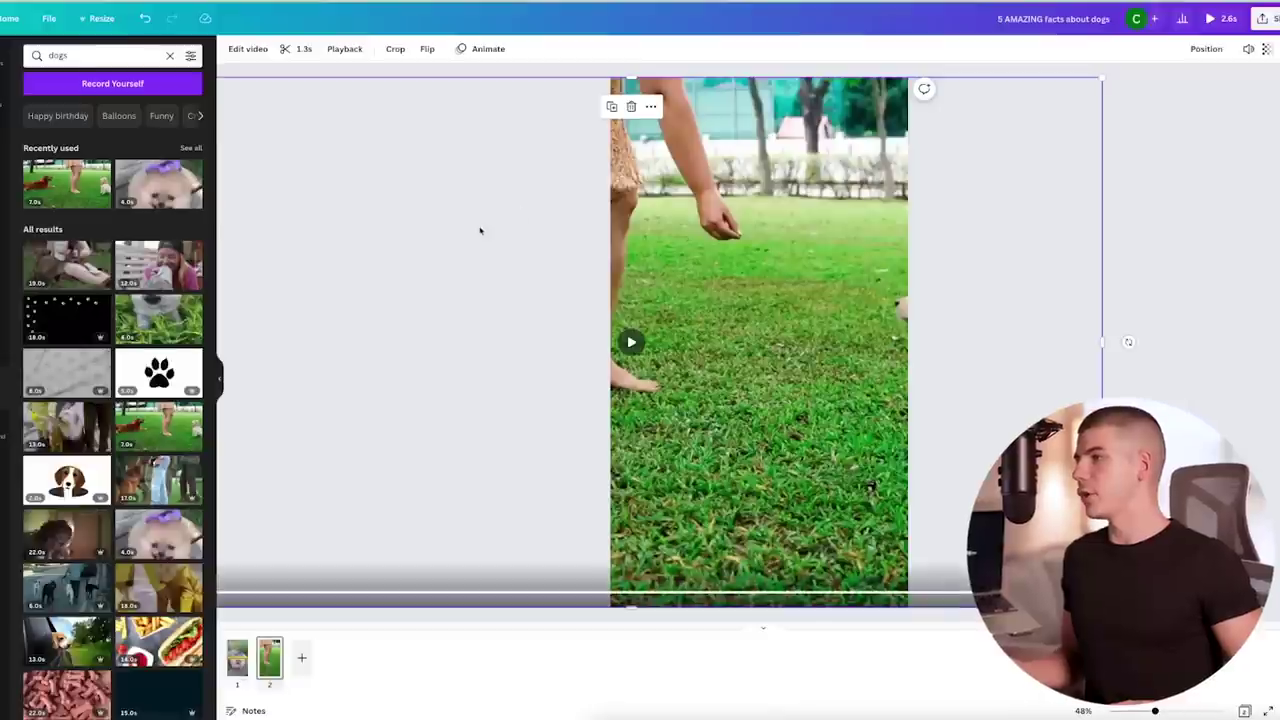
pyautogui.click(8, 200)
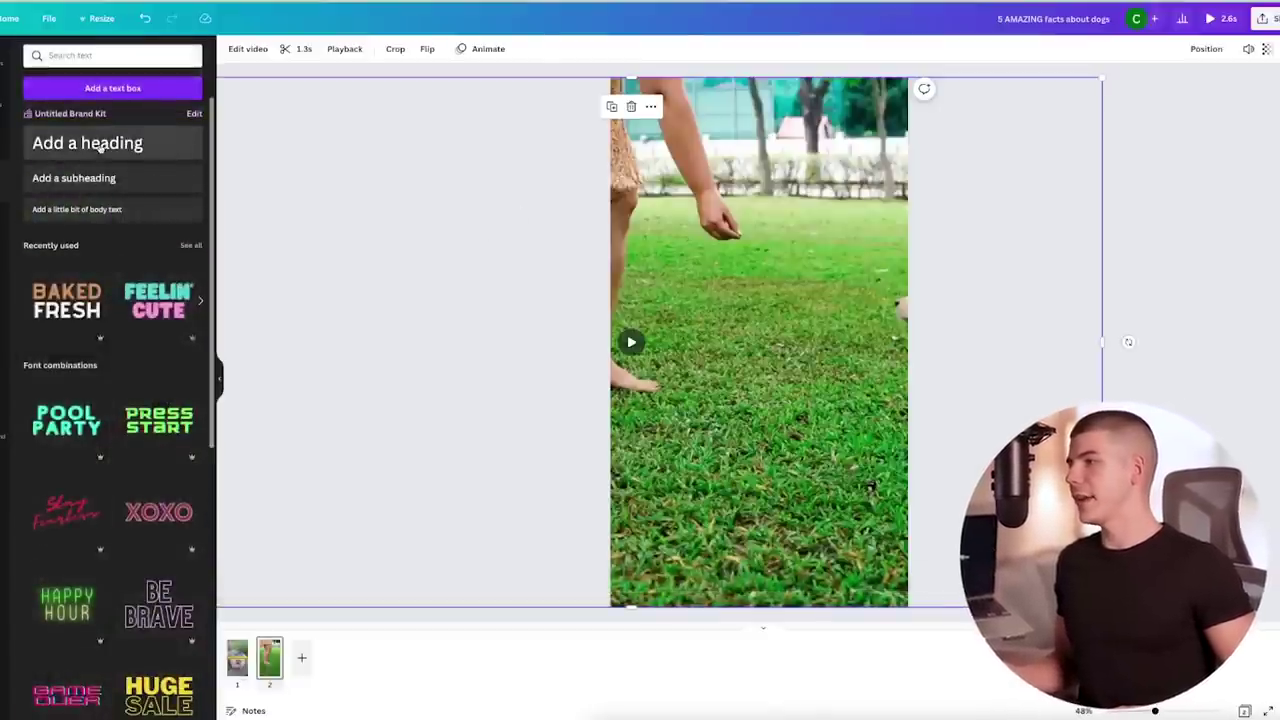
pyautogui.click(87, 142)
pyautogui.hotkey('ctrl', 'v')
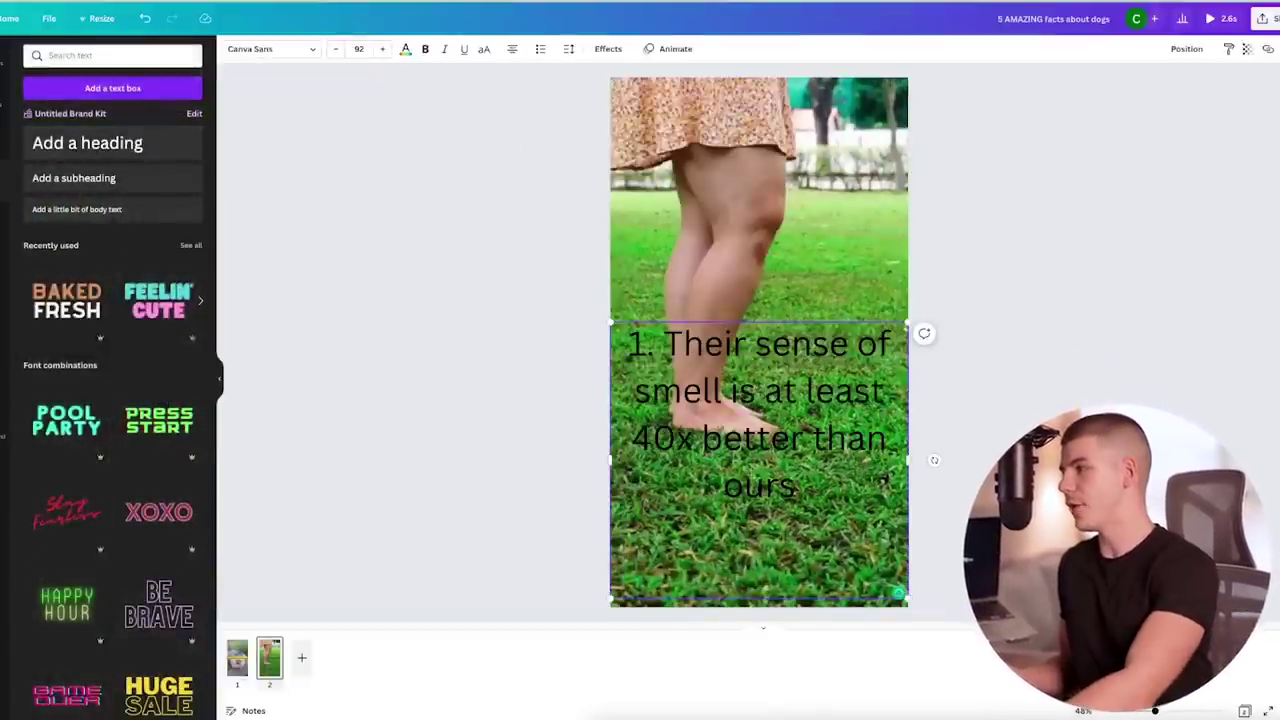
# Step: Style the fact caption in Montserrat Extra-Bold with a yellow background highlight
pyautogui.hotkey('ctrl', 'a')
pyautogui.click(298, 55)
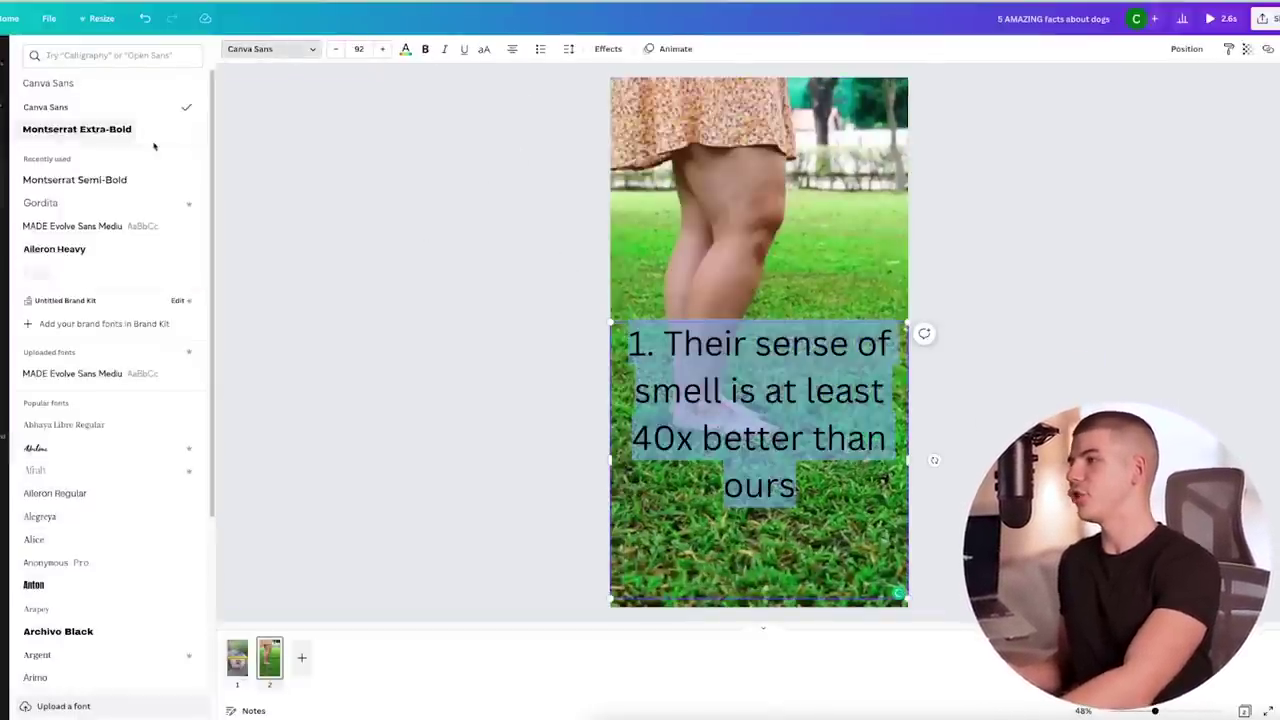
pyautogui.click(77, 129)
pyautogui.click(606, 49)
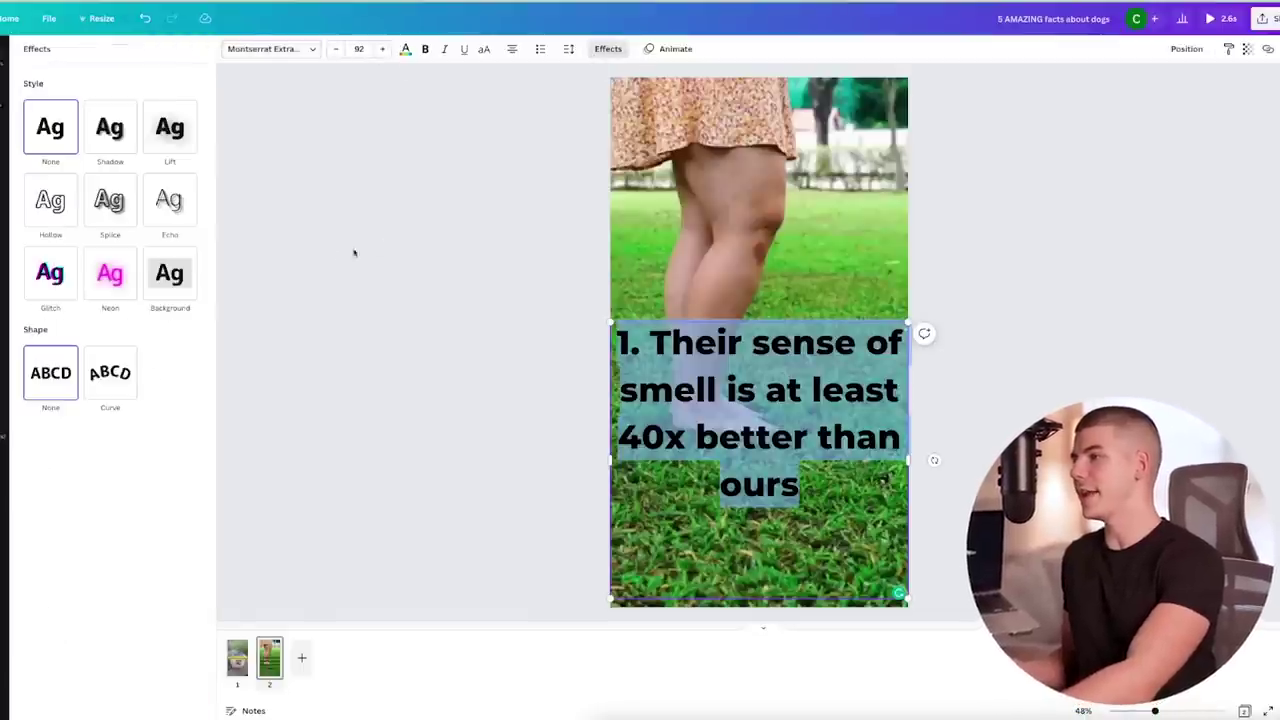
pyautogui.click(170, 275)
# Step: Set the caption's font size to 40 and apply the Pop animation
pyautogui.click(371, 49)
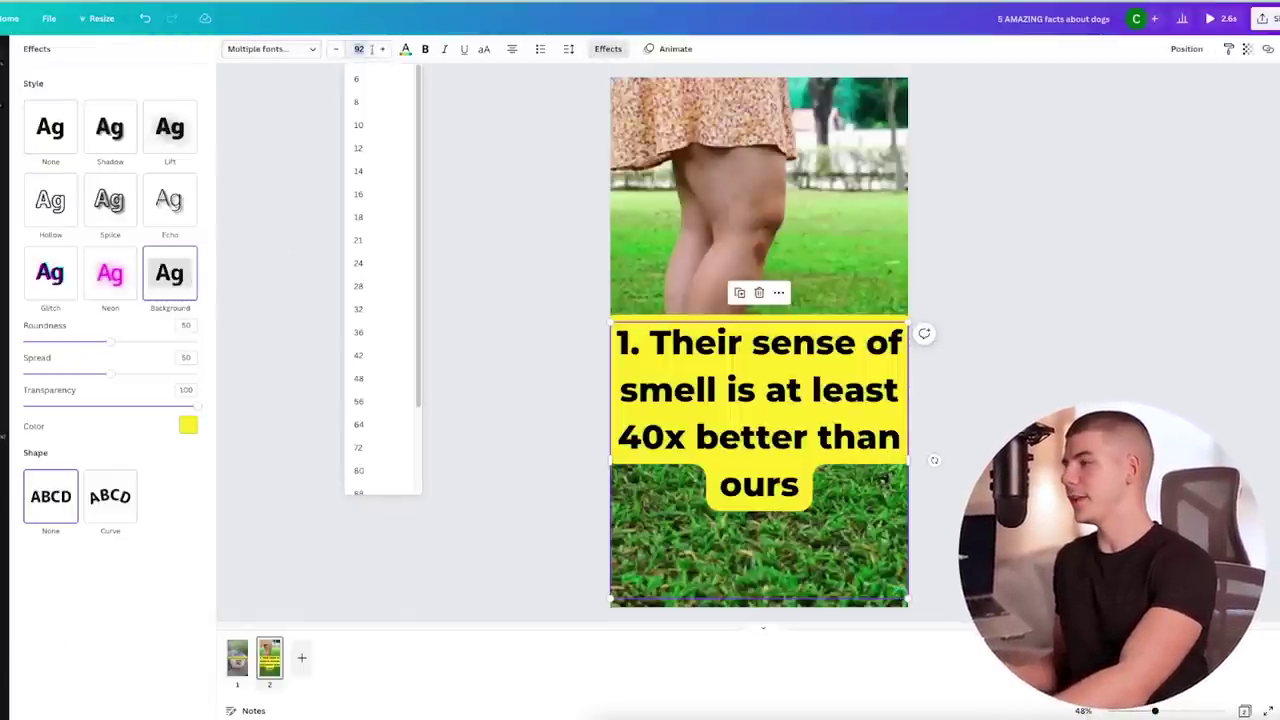
pyautogui.write('40')
pyautogui.press('Return')
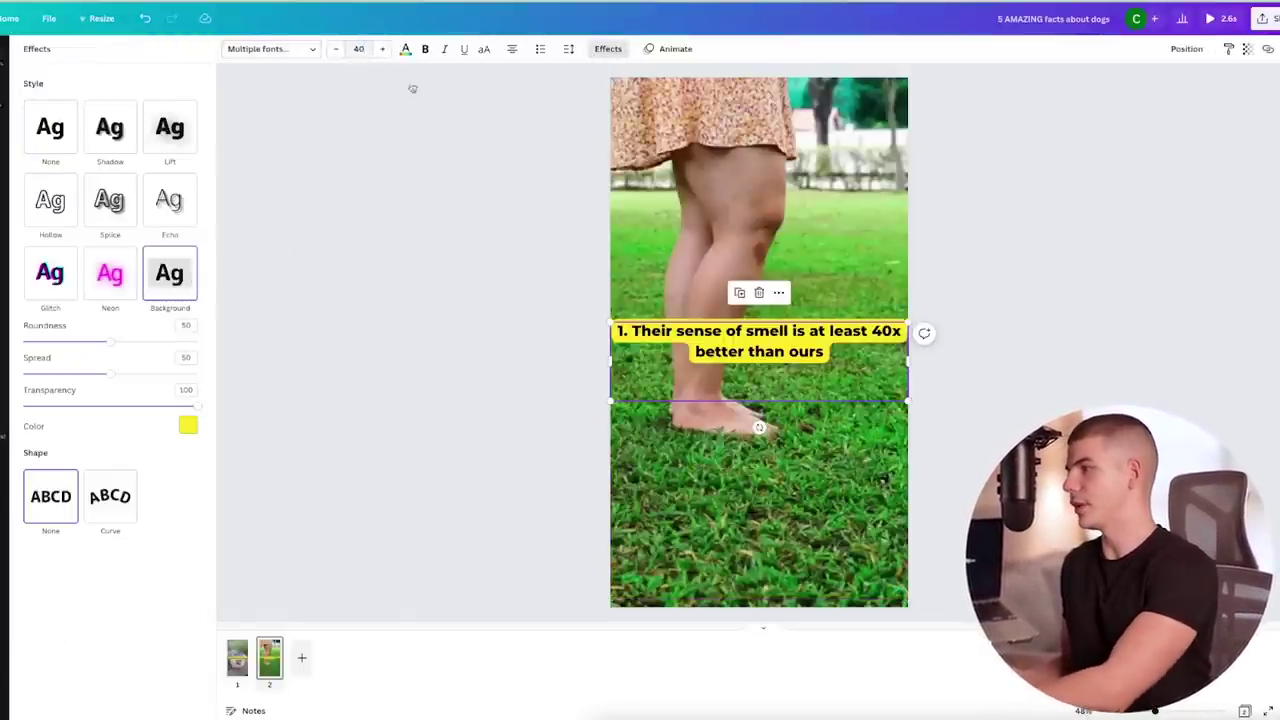
pyautogui.click(675, 49)
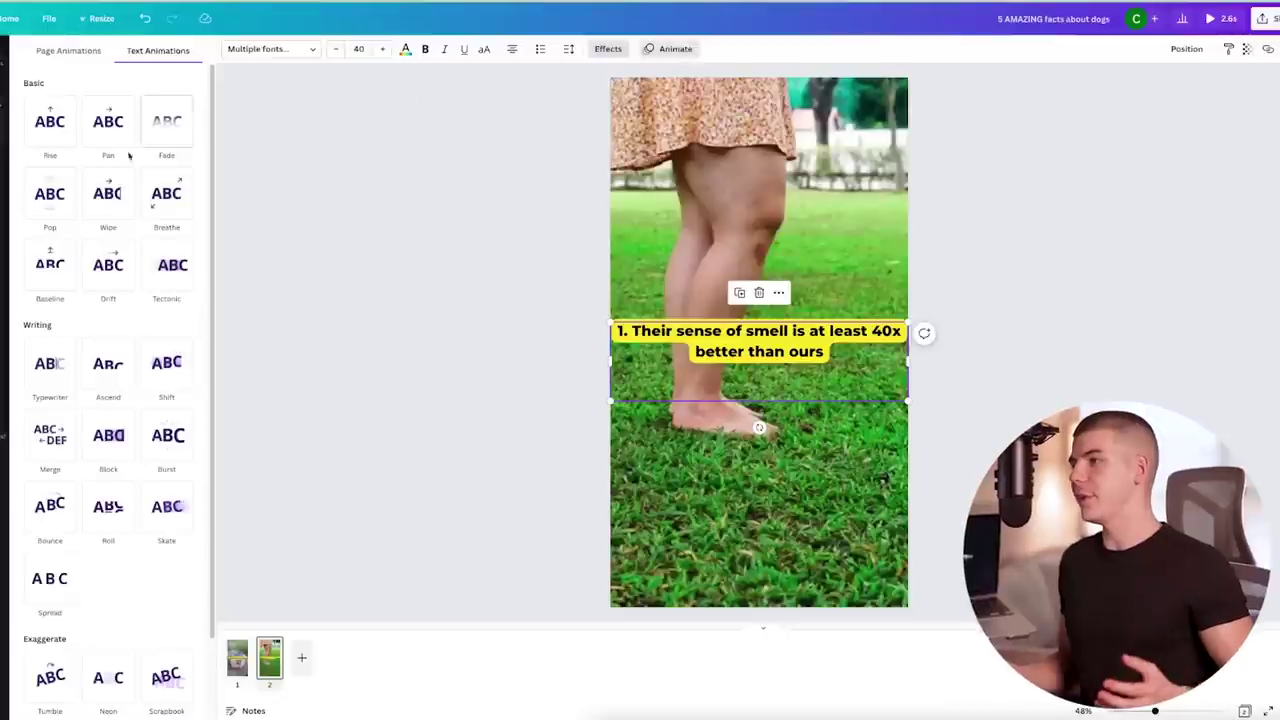
pyautogui.click(60, 196)
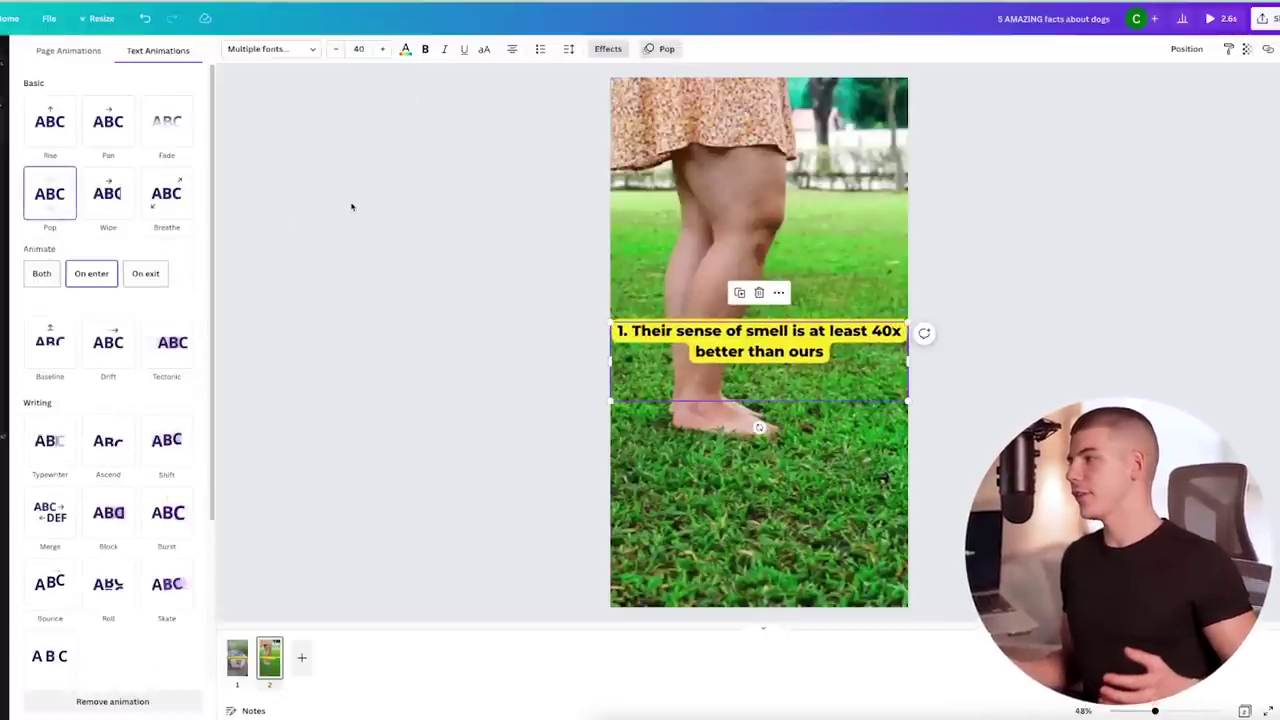
pyautogui.click(377, 233)
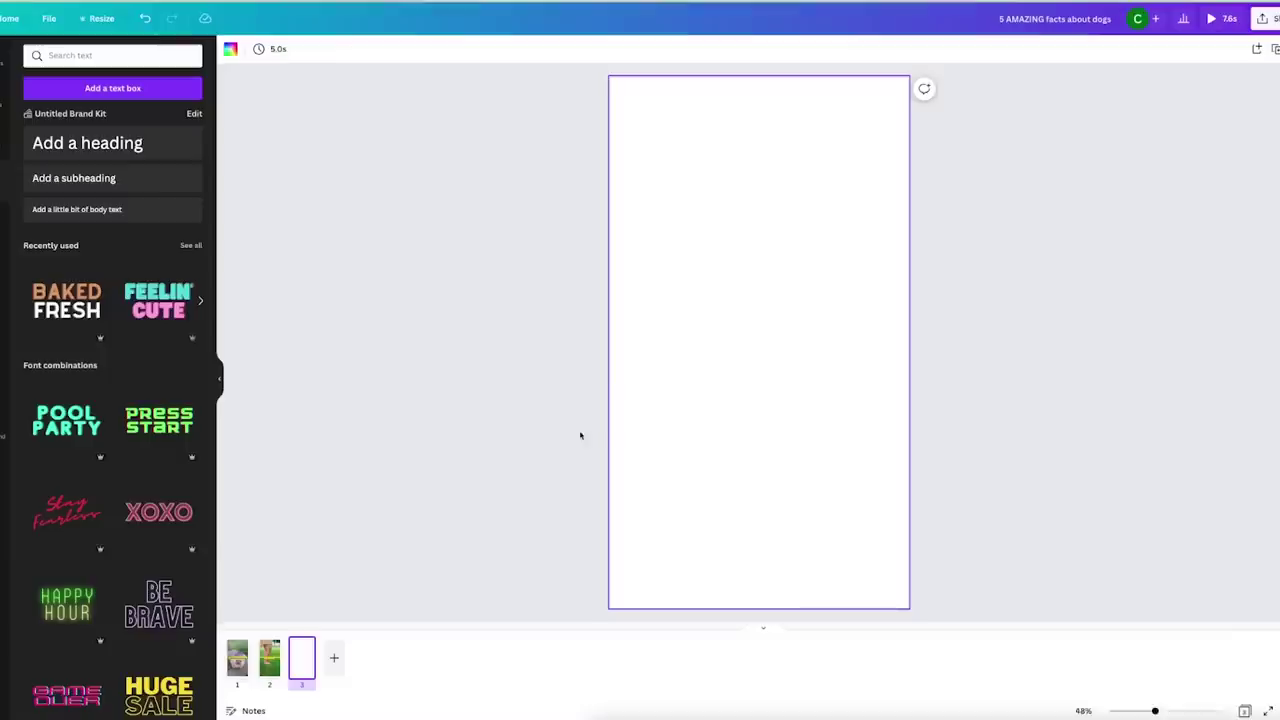
# Step: Return to page 1 and select the '5 AMAZING facts about dogs' title text for copying
pyautogui.click(237, 657)
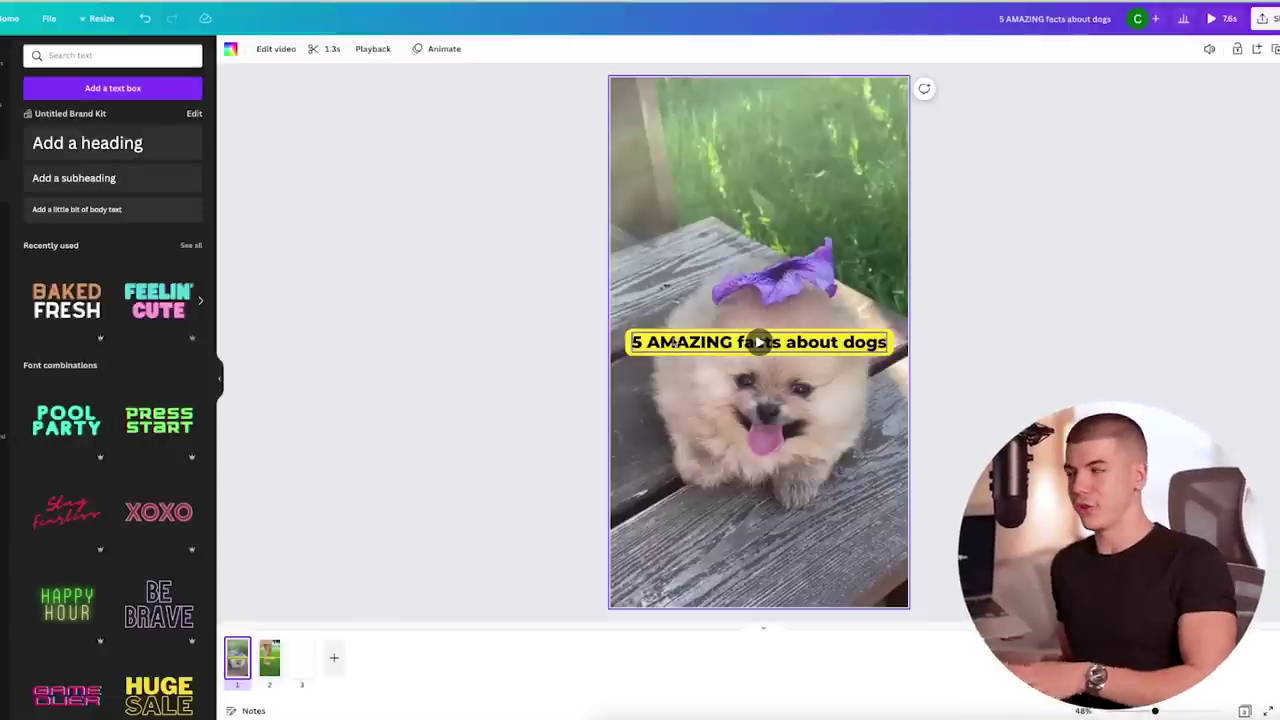
pyautogui.click(673, 342)
pyautogui.doubleClick(875, 343)
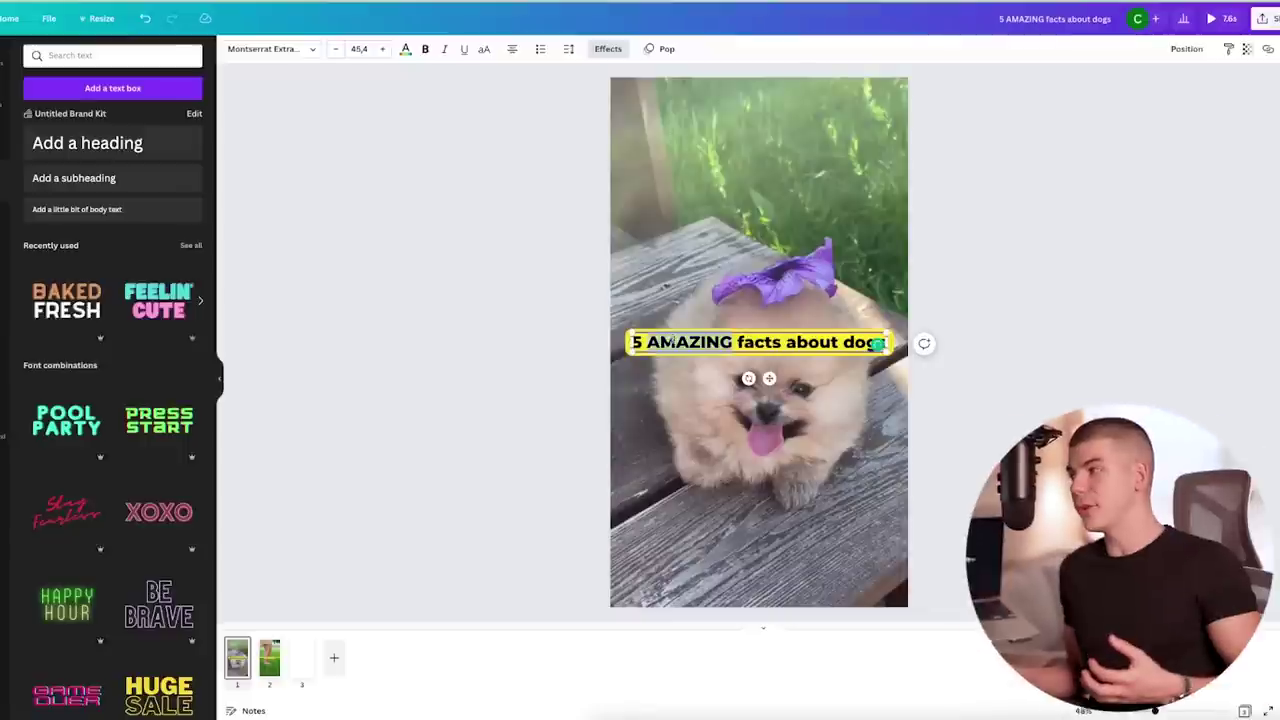
pyautogui.rightClick(676, 340)
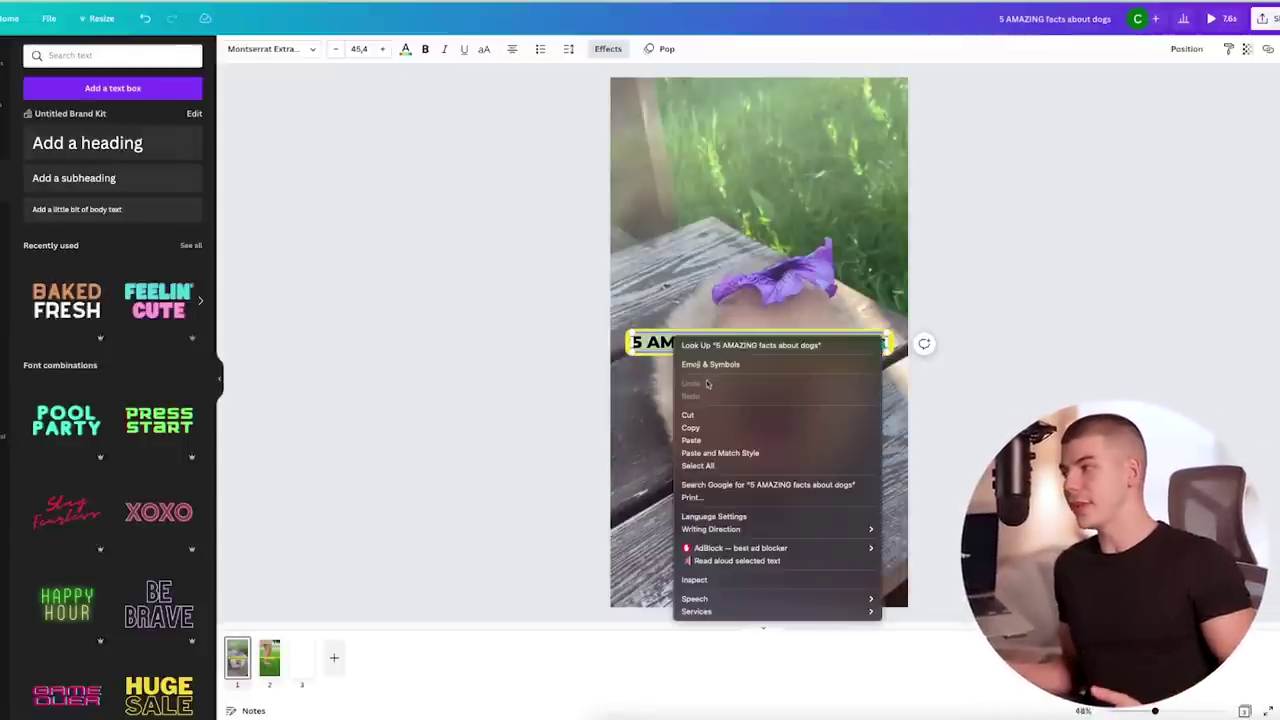
# Step: Copy the title into Google Translate and copy its German translation
pyautogui.click(704, 427)
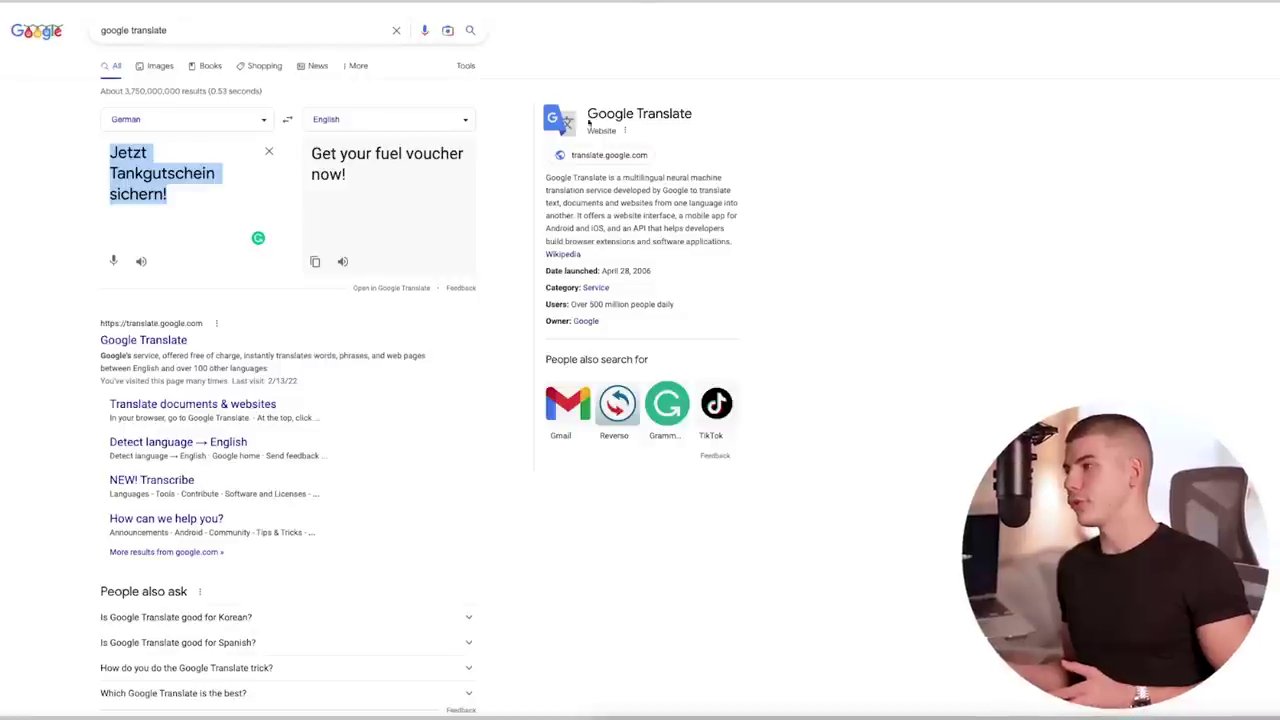
pyautogui.hotkey('ctrl', 'v')
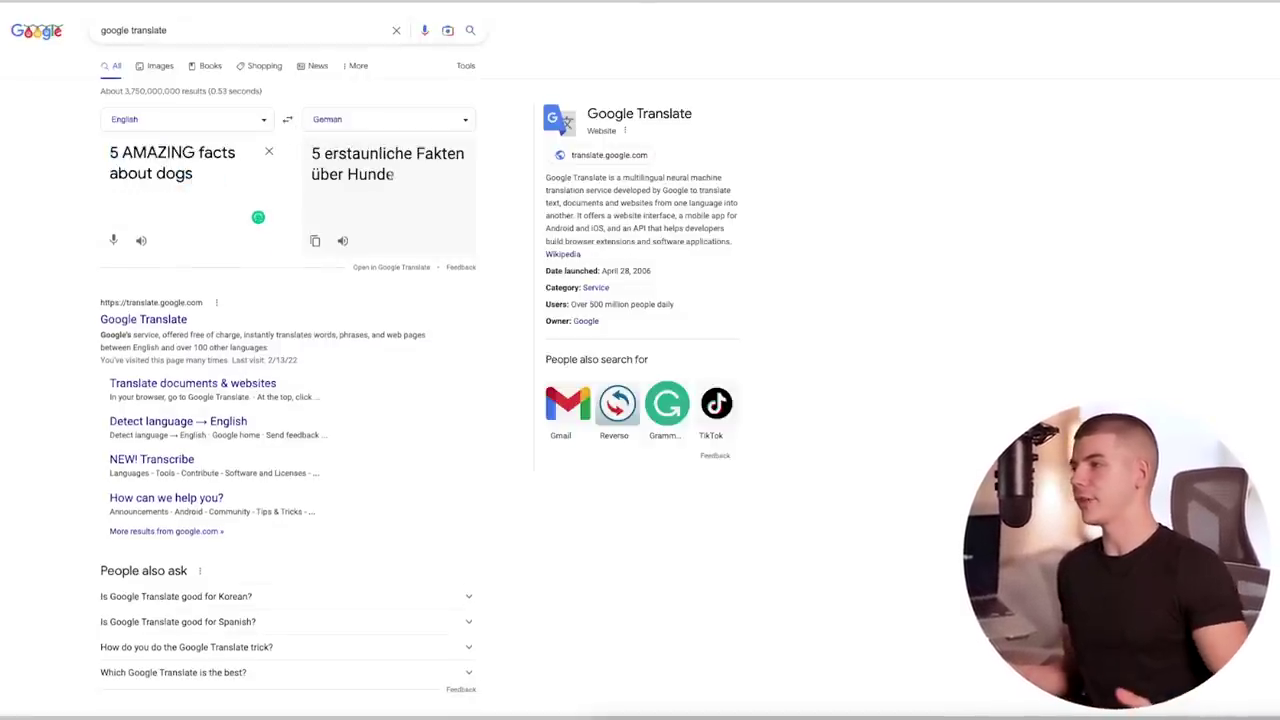
pyautogui.moveTo(406, 178); pyautogui.dragTo(330, 160)
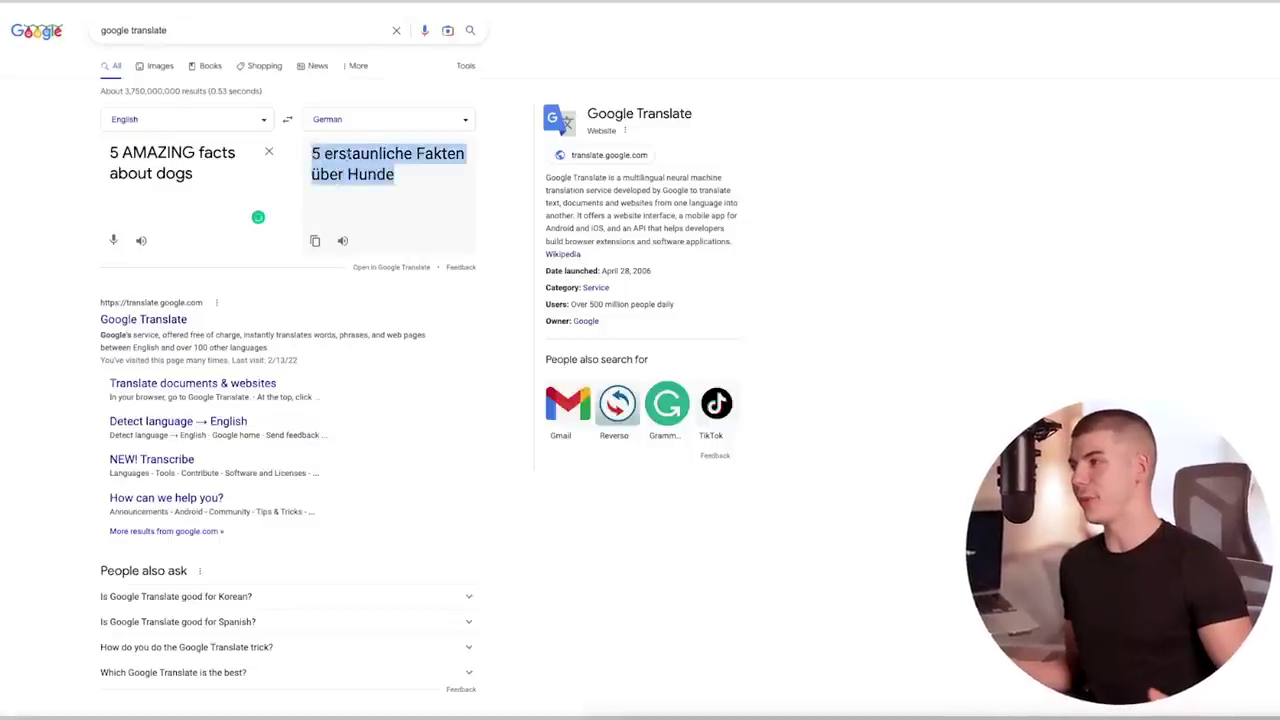
pyautogui.rightClick(347, 156)
pyautogui.click(380, 170)
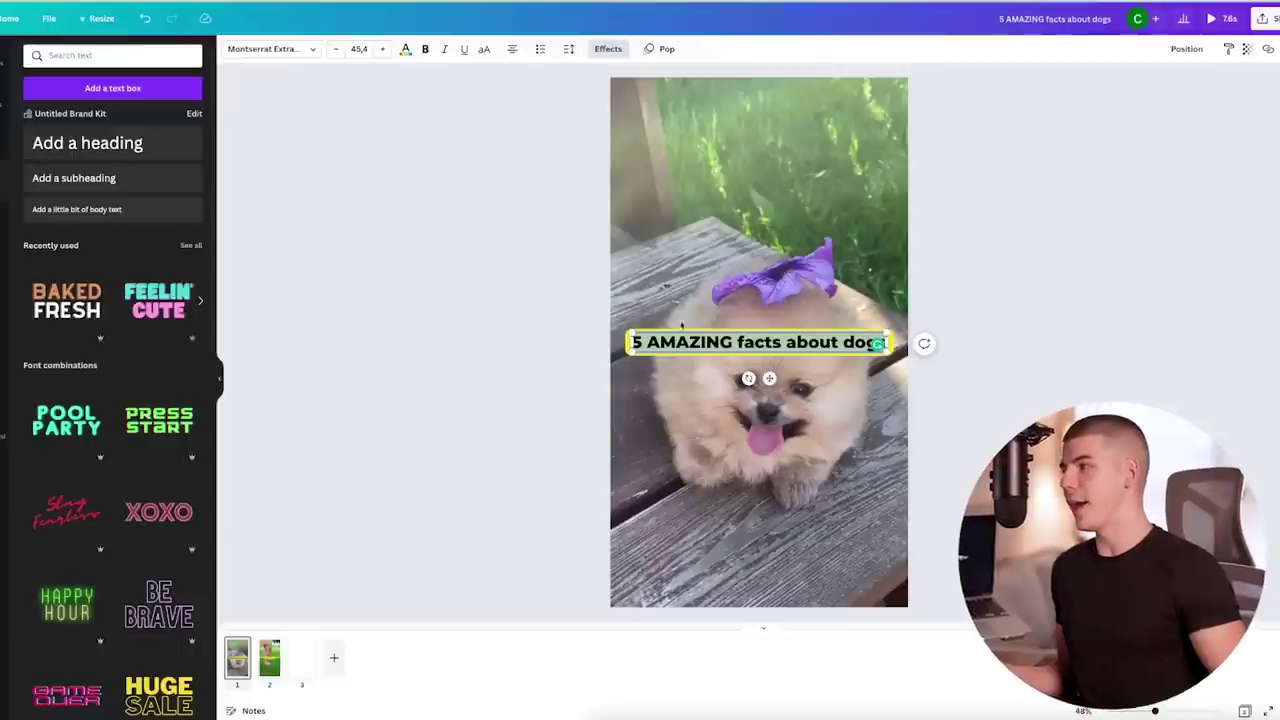
# Step: Replace the title with '5 erstaunliche Fakten über Hunde', then select the fact 1 caption on page 2
pyautogui.hotkey('ctrl', 'v')
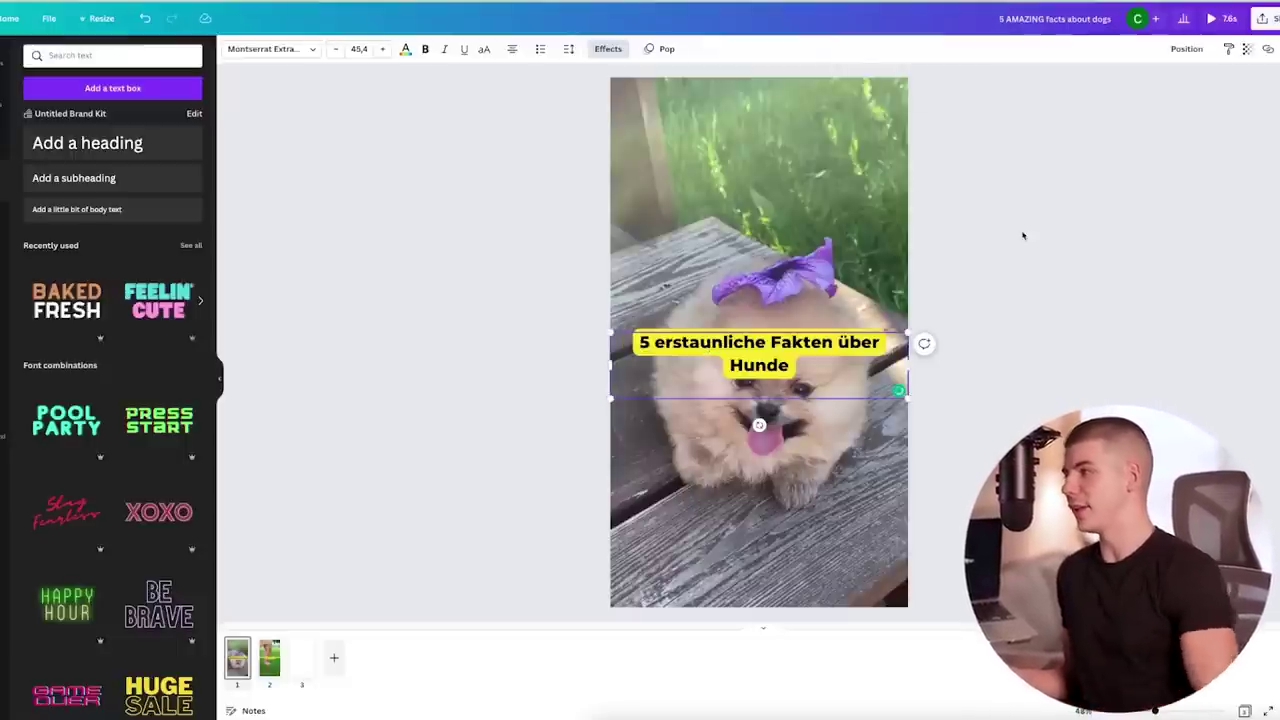
pyautogui.click(1023, 234)
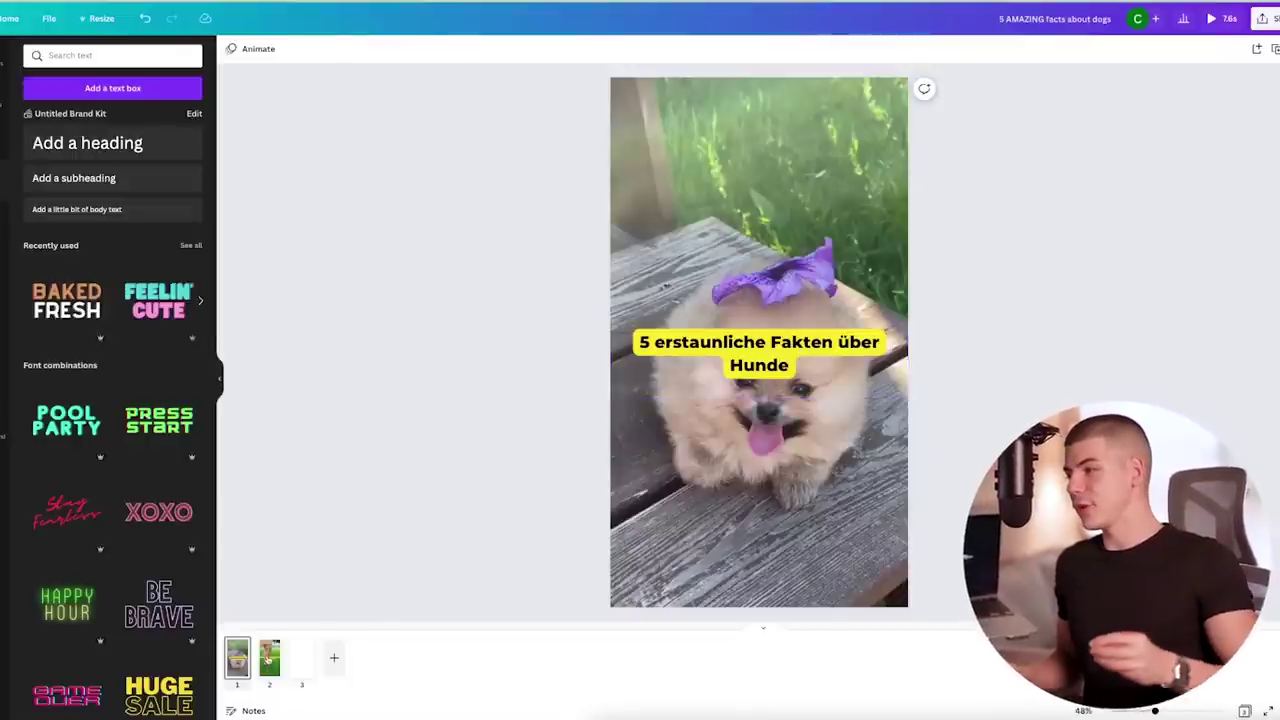
pyautogui.scroll(-2, 448, 571)
pyautogui.click(692, 345)
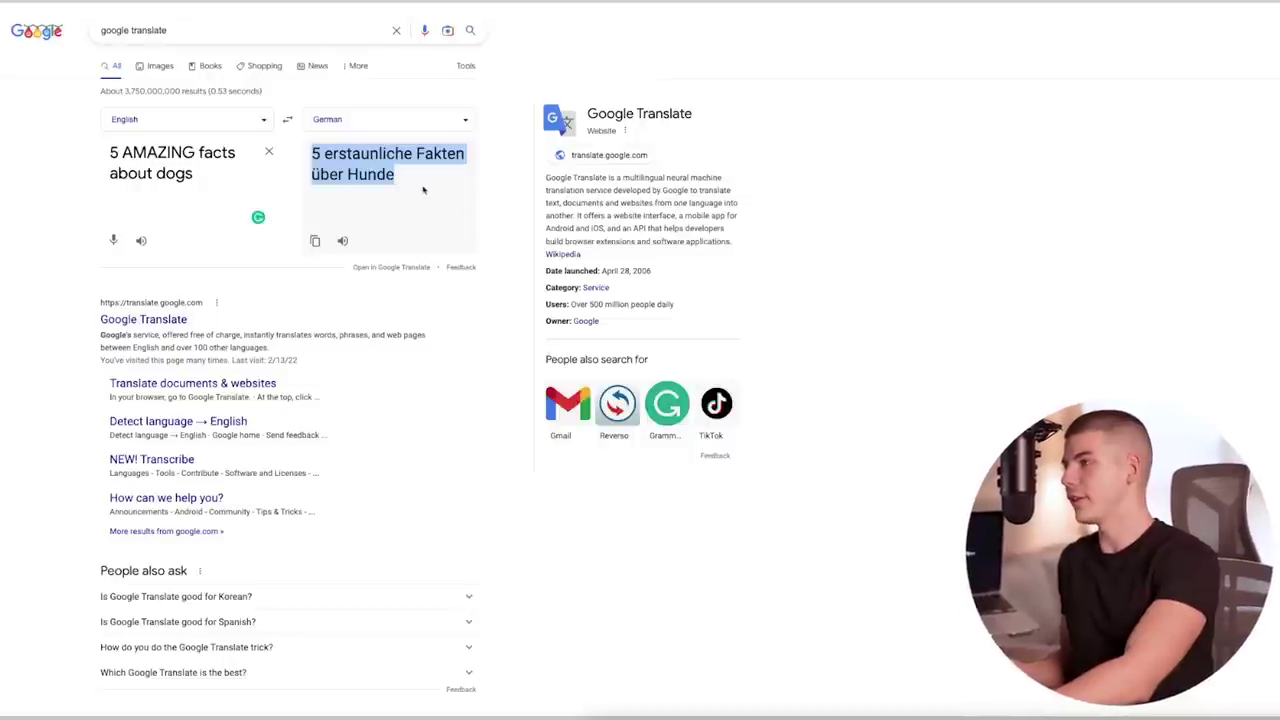
# Step: Translate fact 1 into German and paste it over the page-2 caption
pyautogui.click(403, 175)
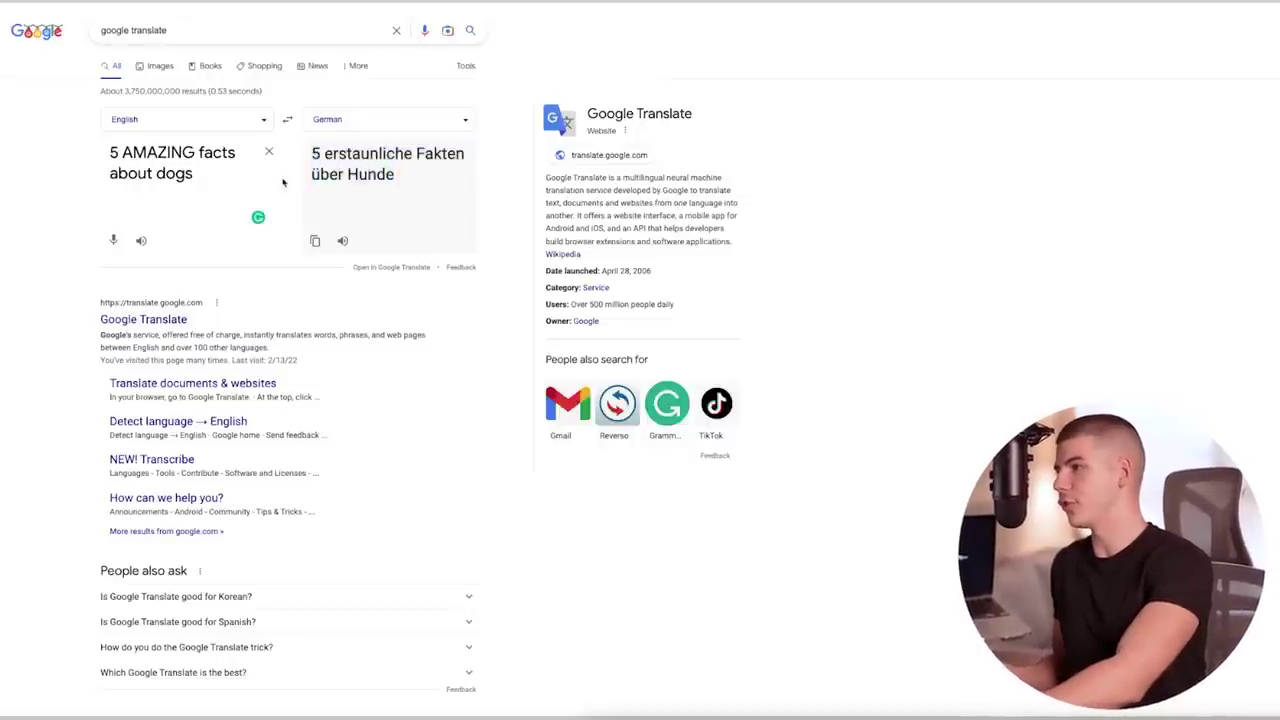
pyautogui.click(268, 152)
pyautogui.hotkey('ctrl', 'v')
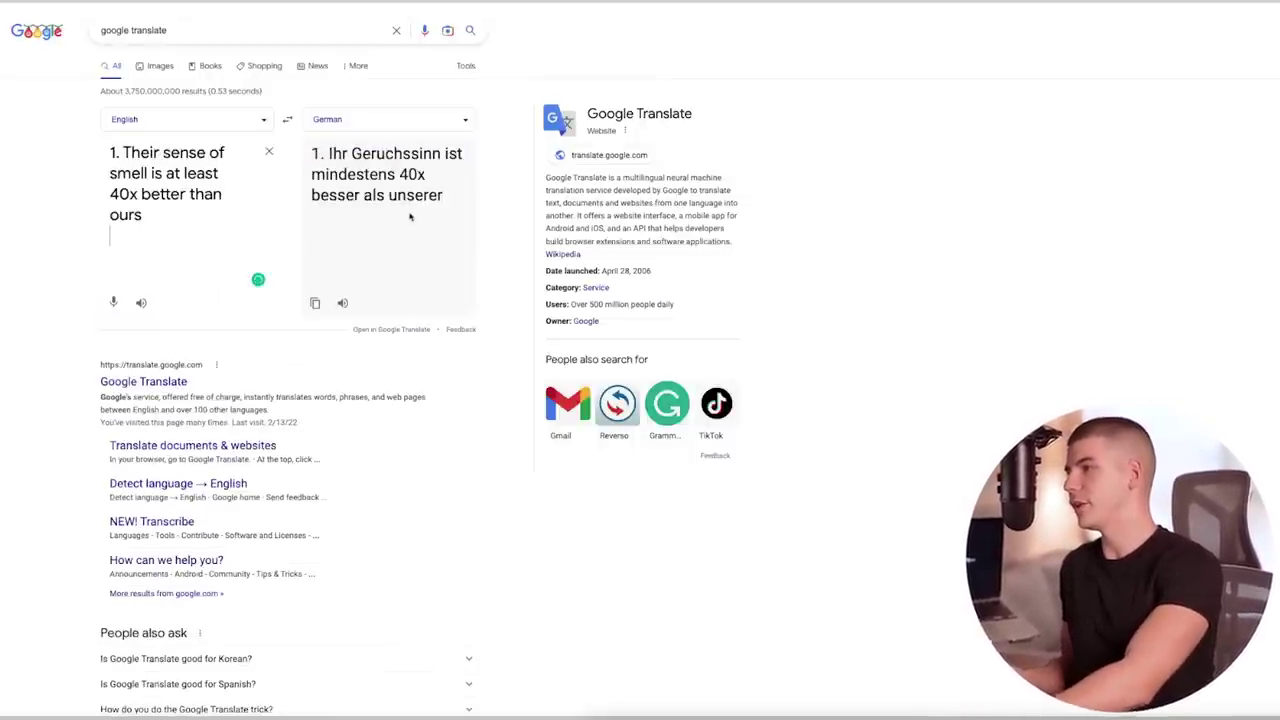
pyautogui.click(316, 302)
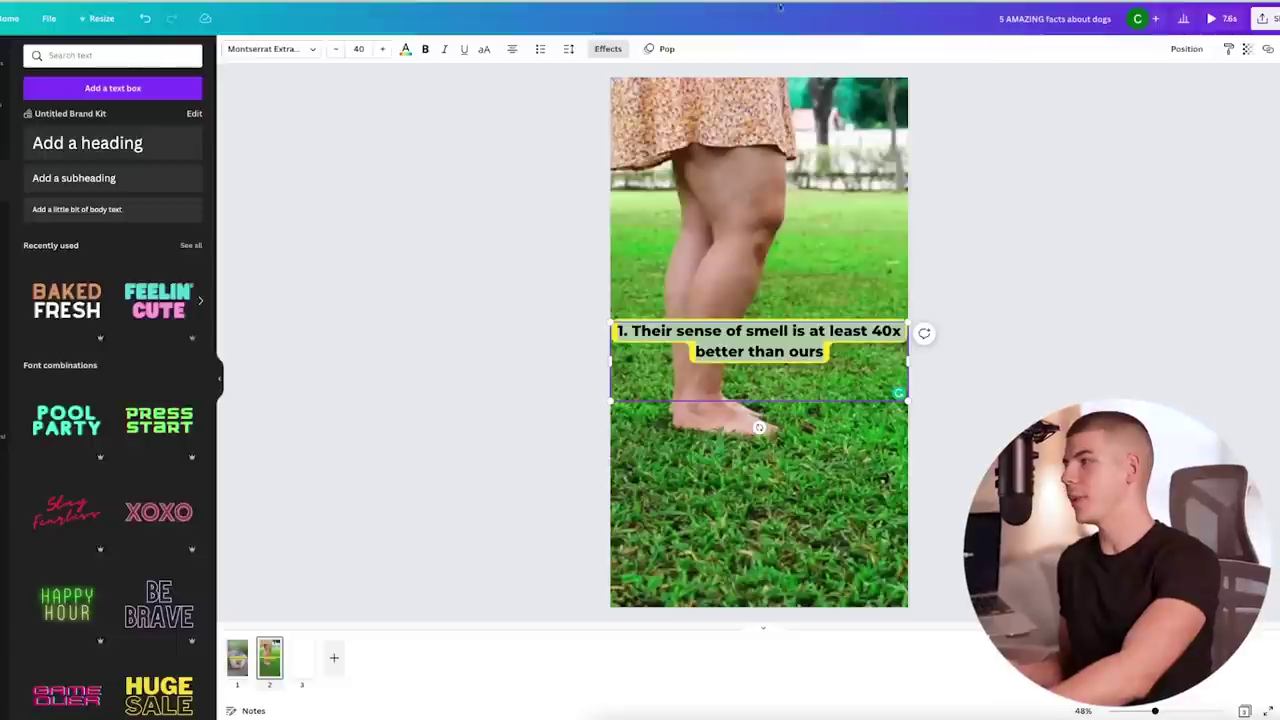
pyautogui.hotkey('ctrl', 'v')
# Step: Duplicate the German fact 1 caption lower on page 2
pyautogui.click(1035, 245)
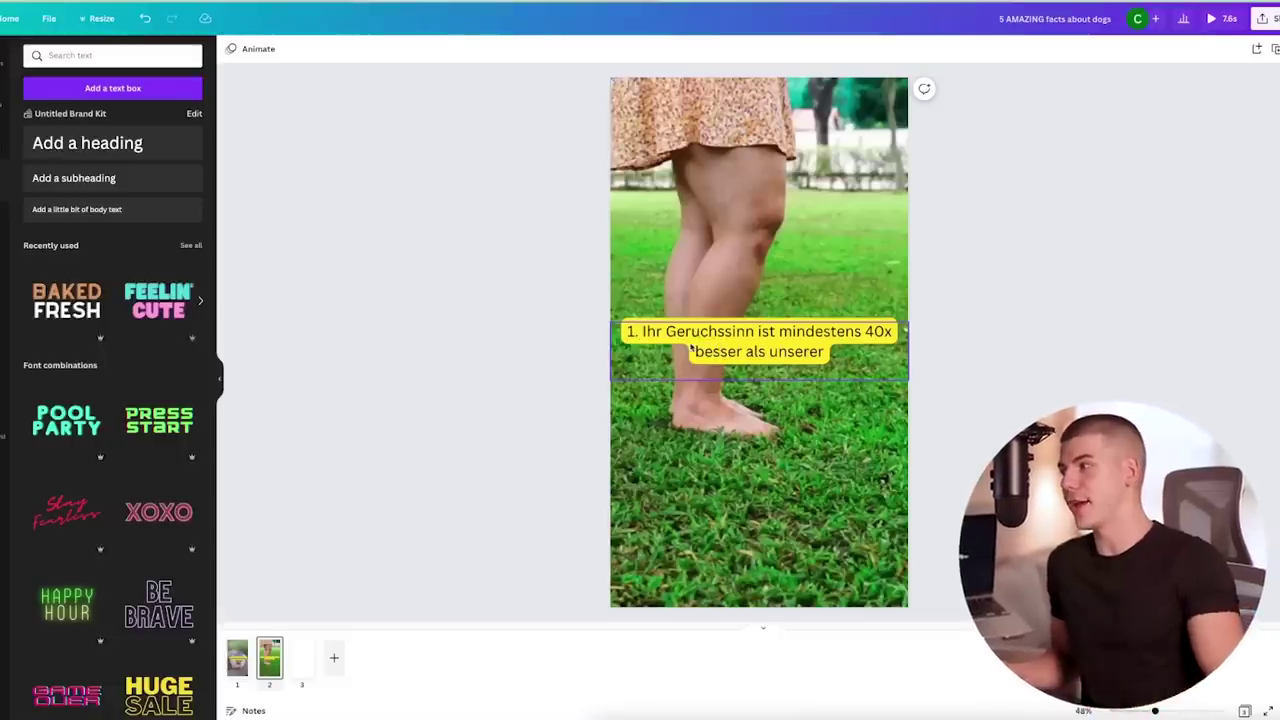
pyautogui.click(691, 347)
pyautogui.moveTo(691, 347); pyautogui.dragTo(738, 516)
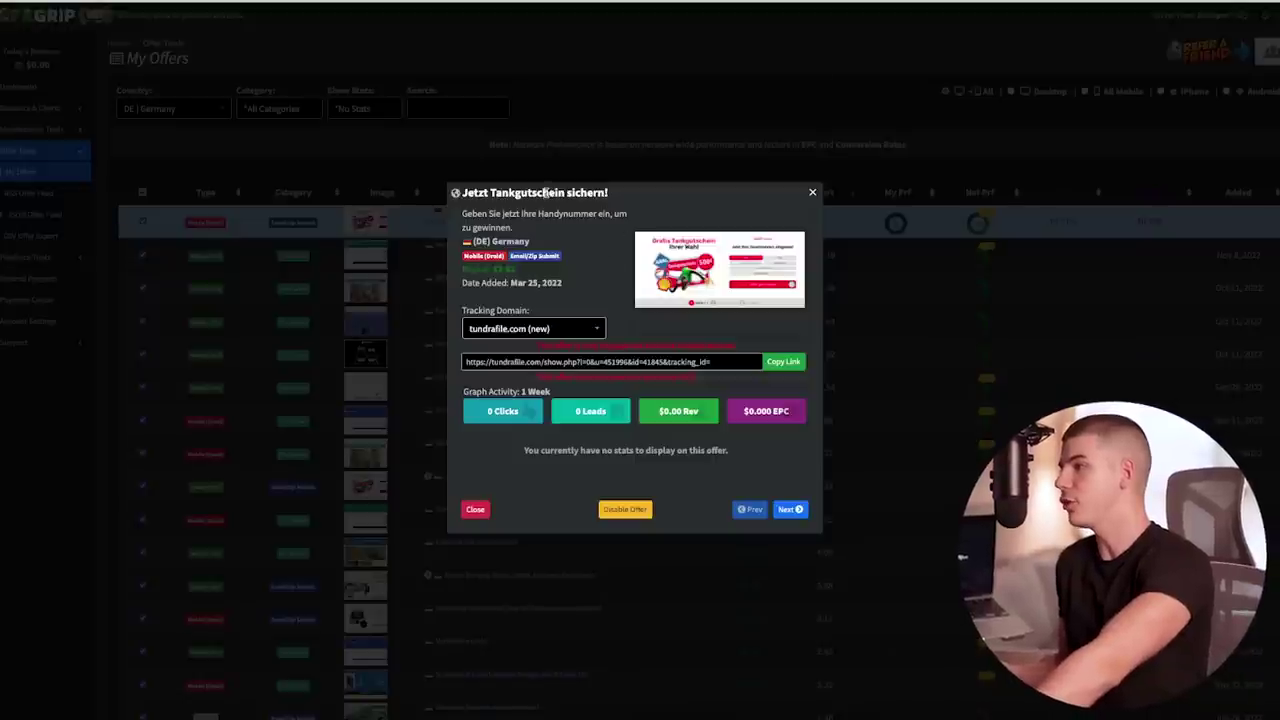
# Step: Copy the offer title 'Jetzt Tankgutschein sichern!' into a cleared Google Translate box
pyautogui.tripleClick(545, 192)
pyautogui.rightClick(550, 193)
pyautogui.click(566, 216)
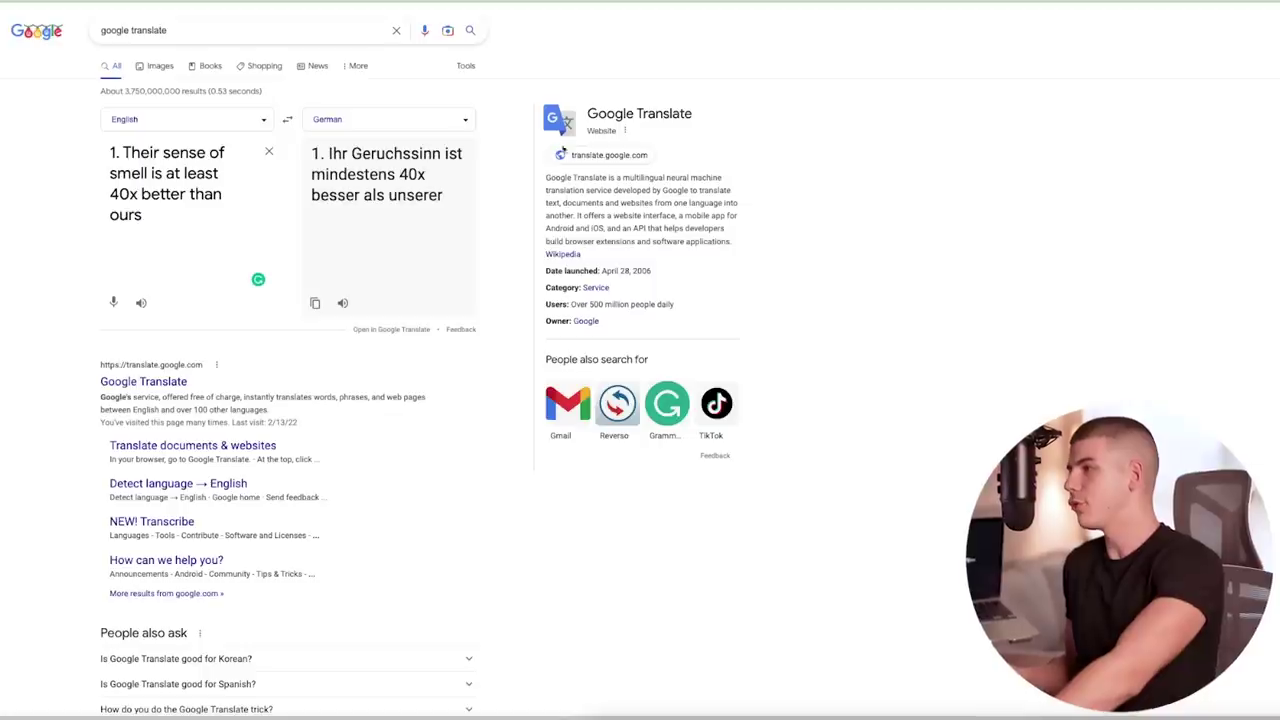
pyautogui.click(267, 153)
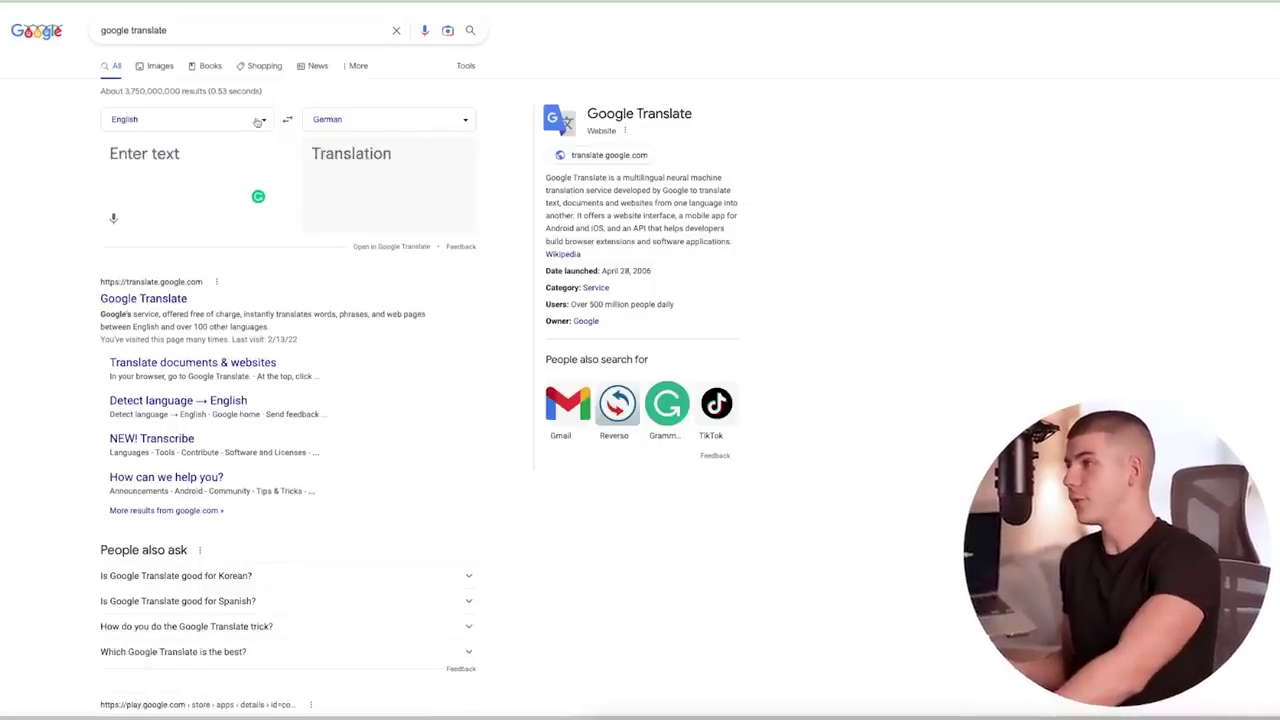
pyautogui.hotkey('ctrl', 'v')
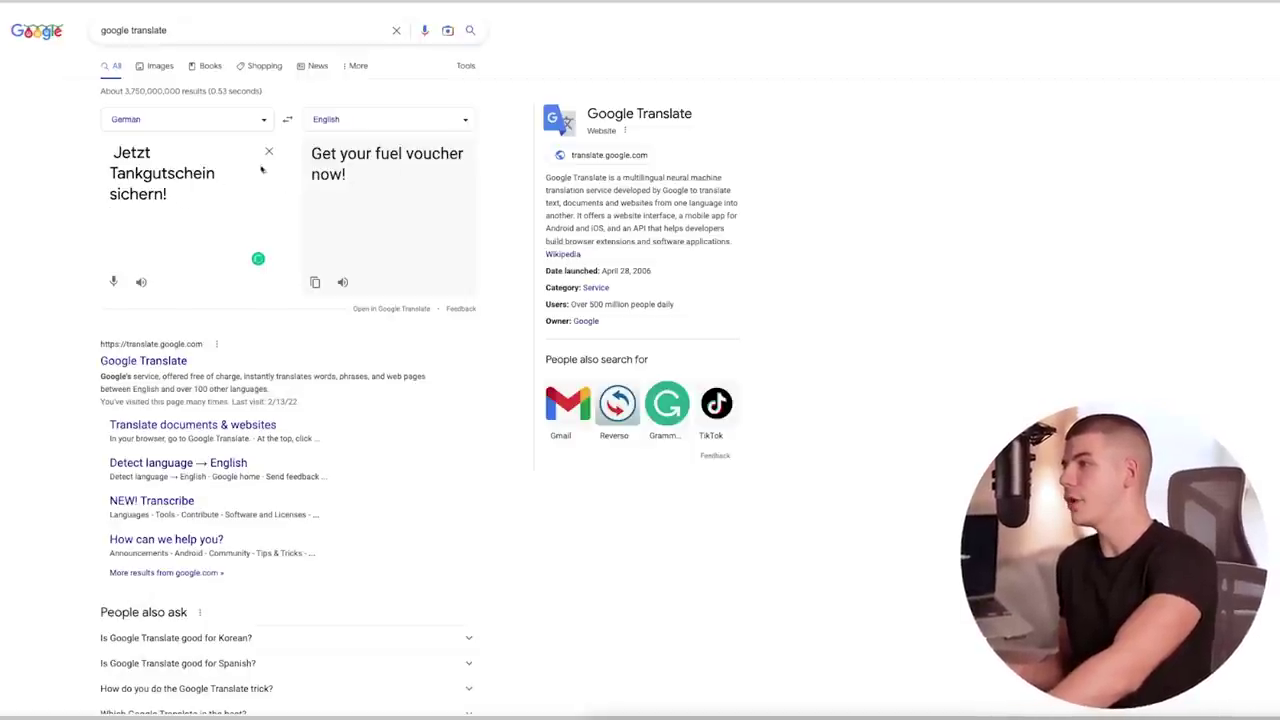
# Step: Swap to English-to-German, add 'Link in the description below!', and copy the German translation
pyautogui.click(287, 119)
pyautogui.tripleClick(203, 174)
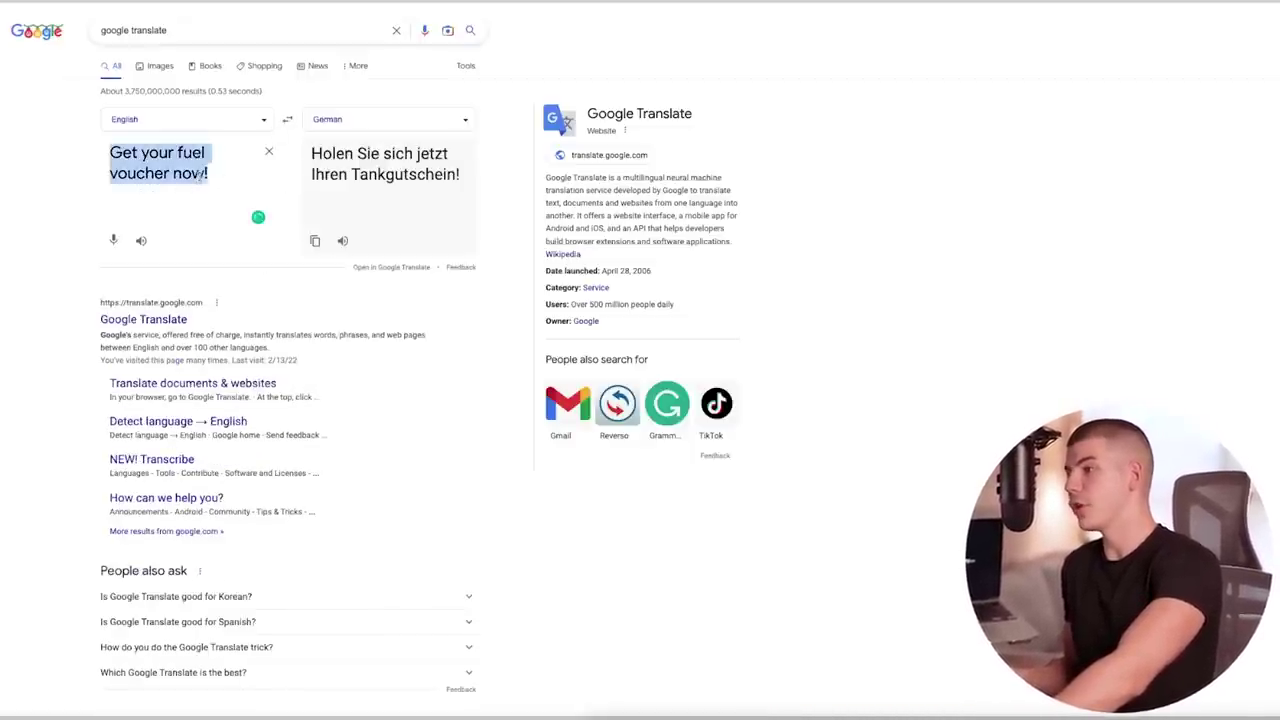
pyautogui.click(216, 178)
pyautogui.press('Return')
pyautogui.write('Link')
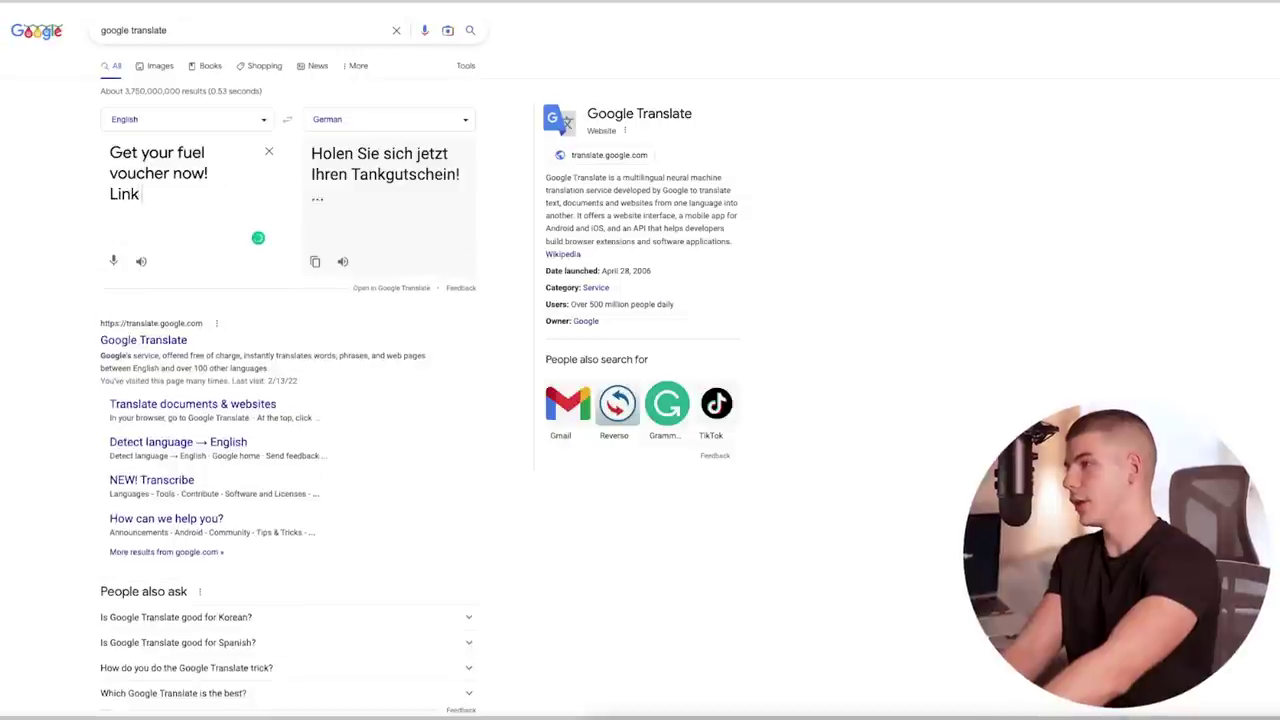
pyautogui.write(' in the descript')
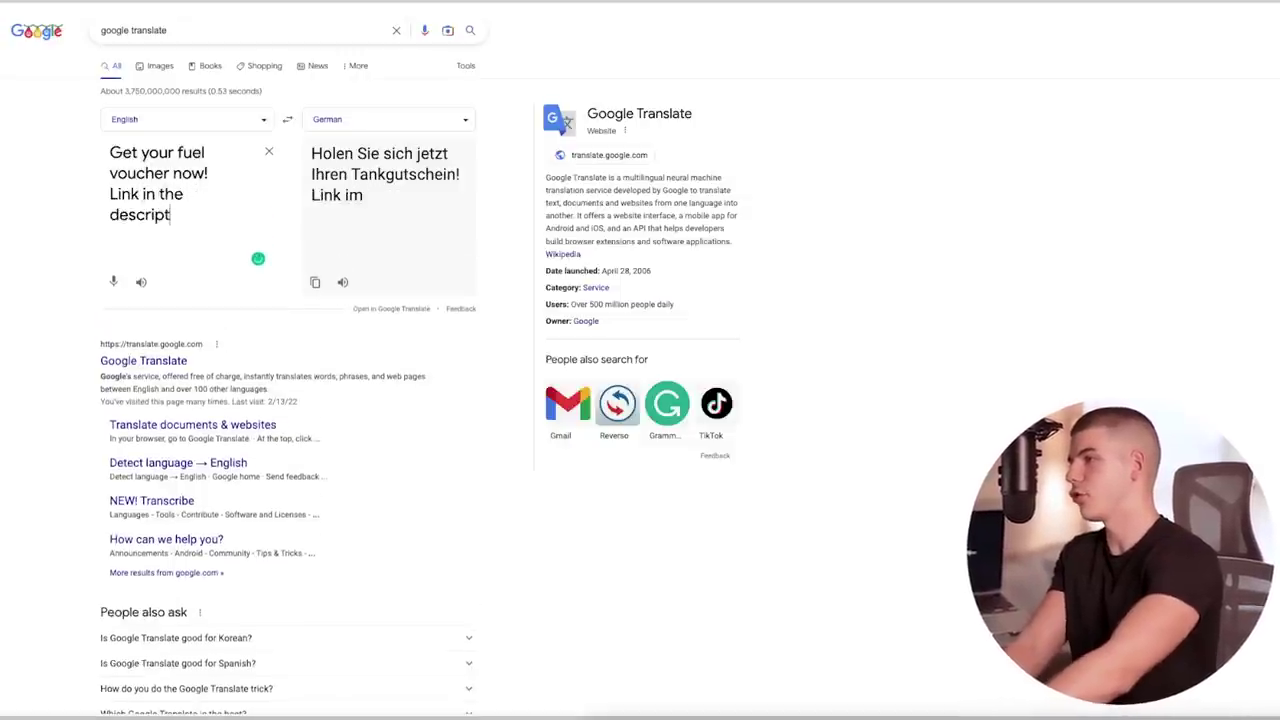
pyautogui.write('ion below!')
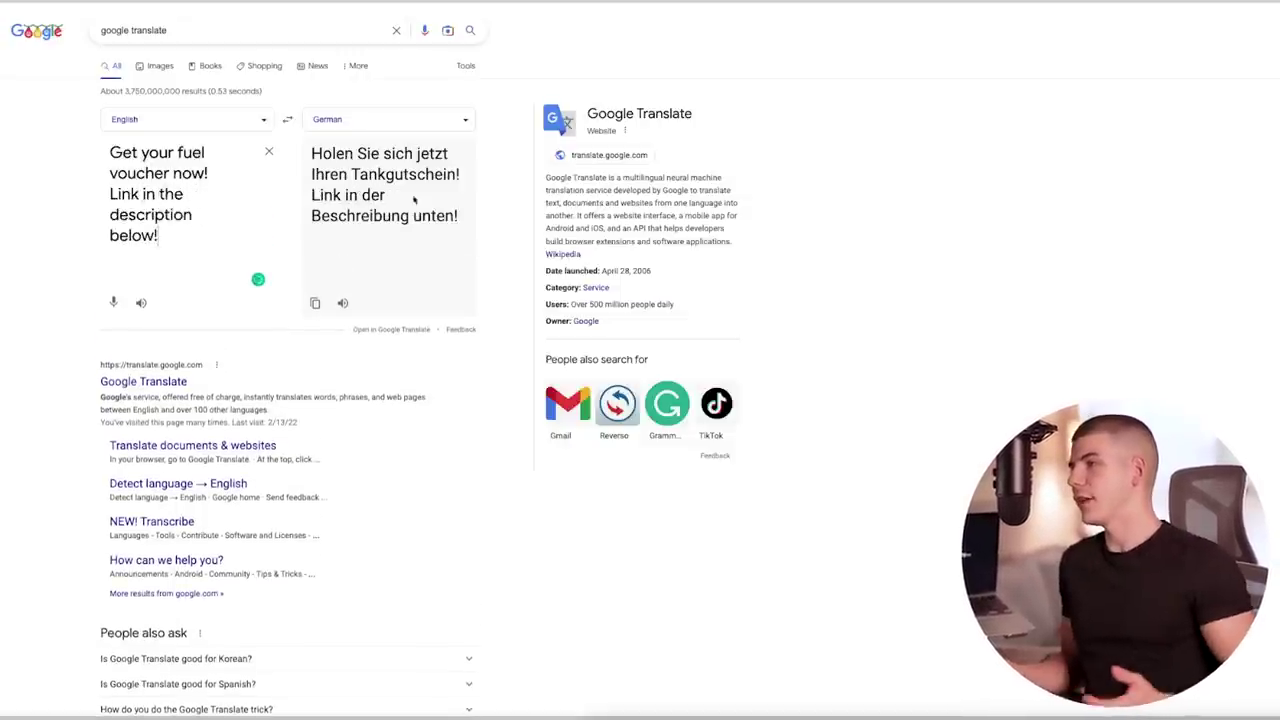
pyautogui.click(318, 302)
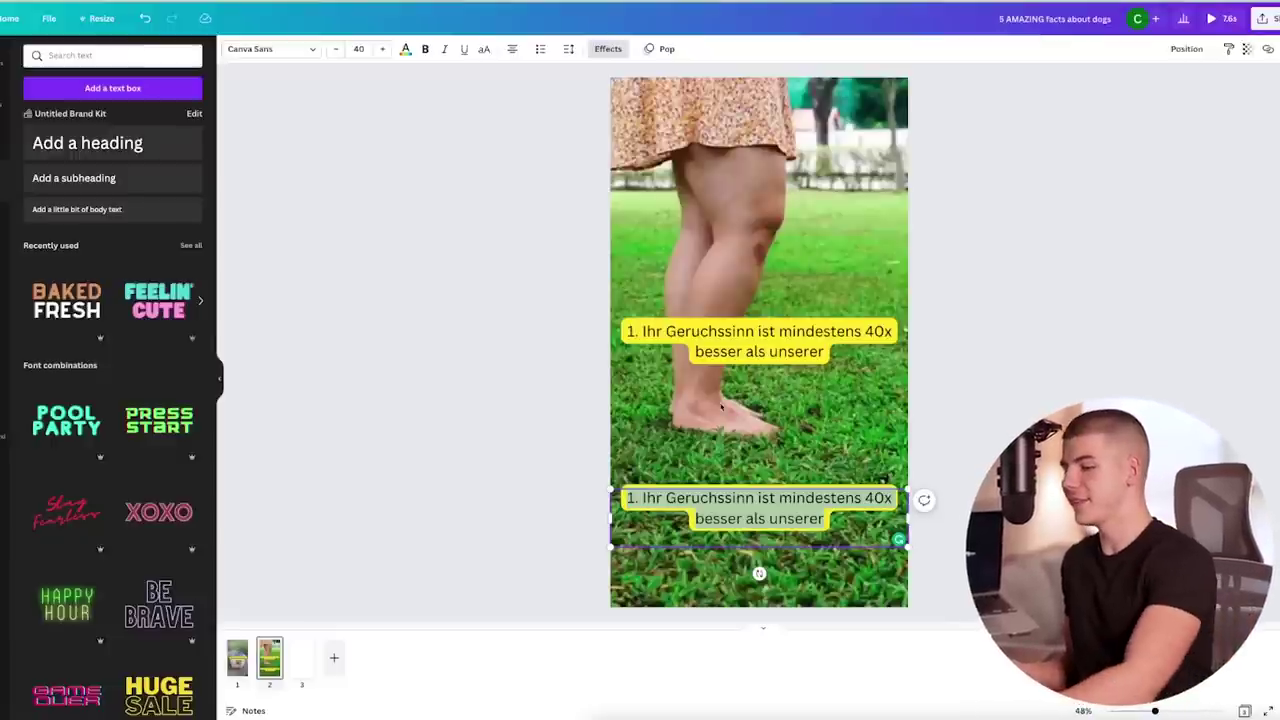
pyautogui.hotkey('ctrl', 'v')
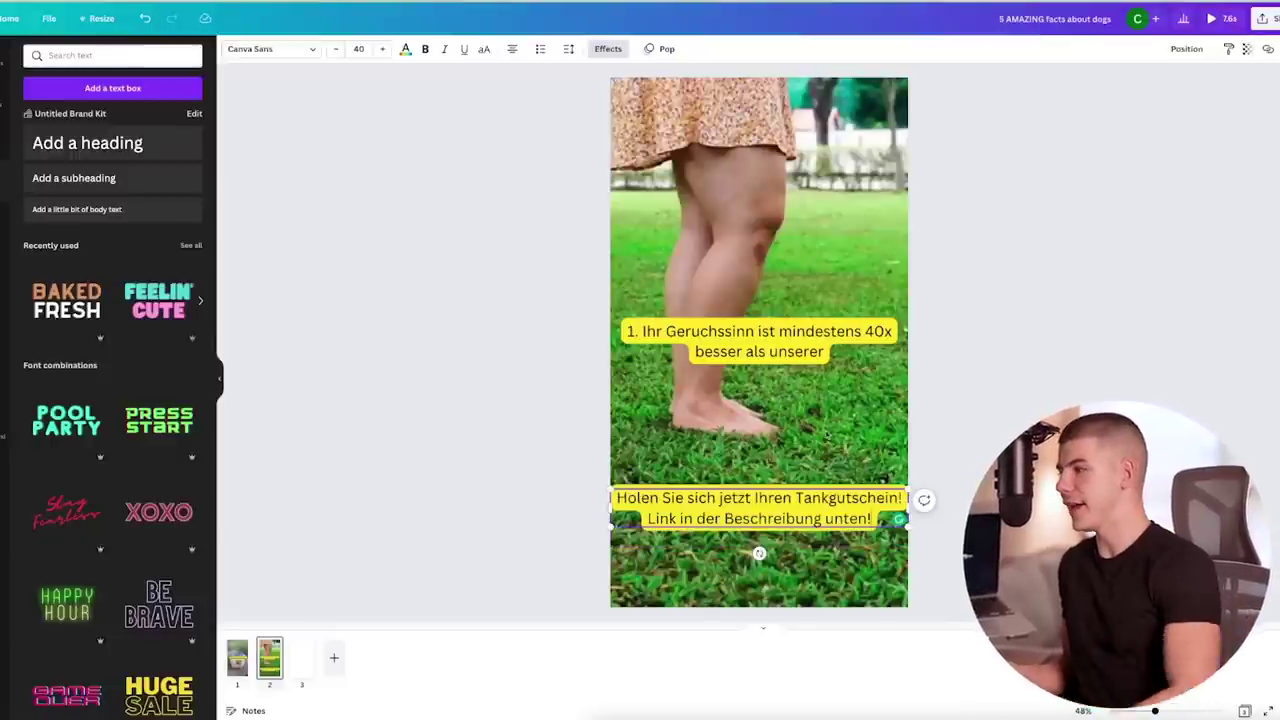
pyautogui.click(1023, 370)
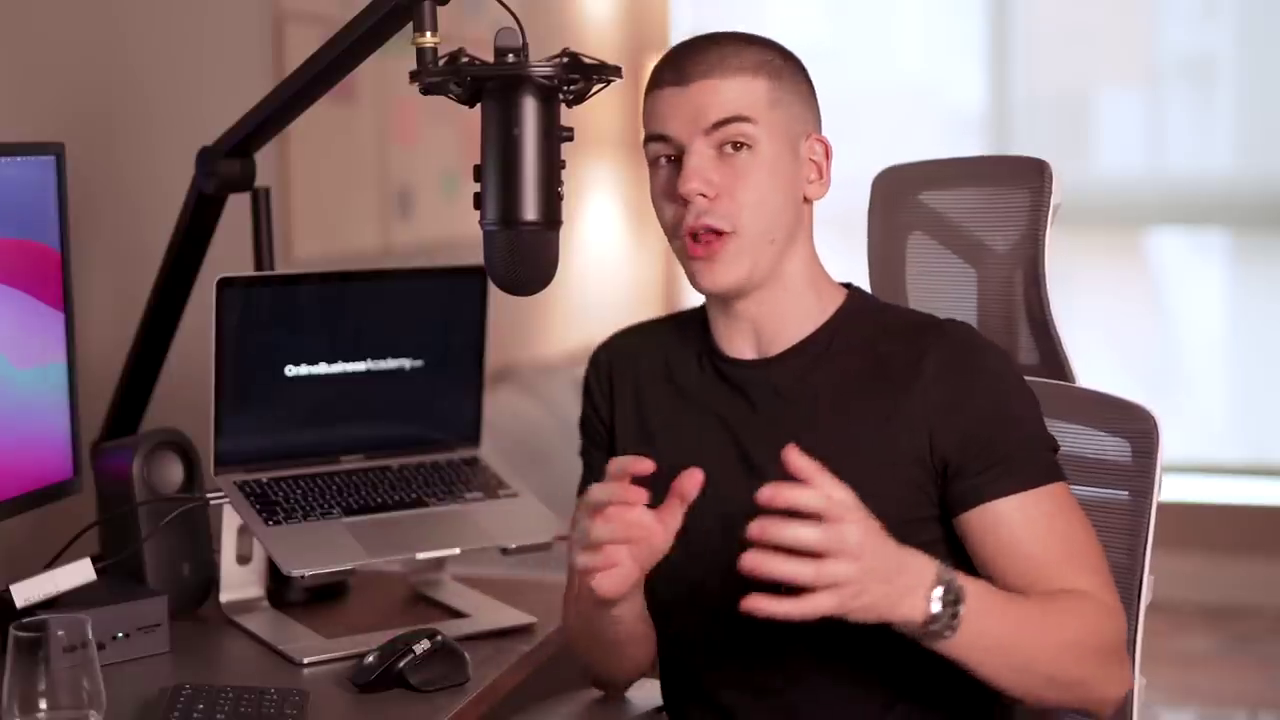